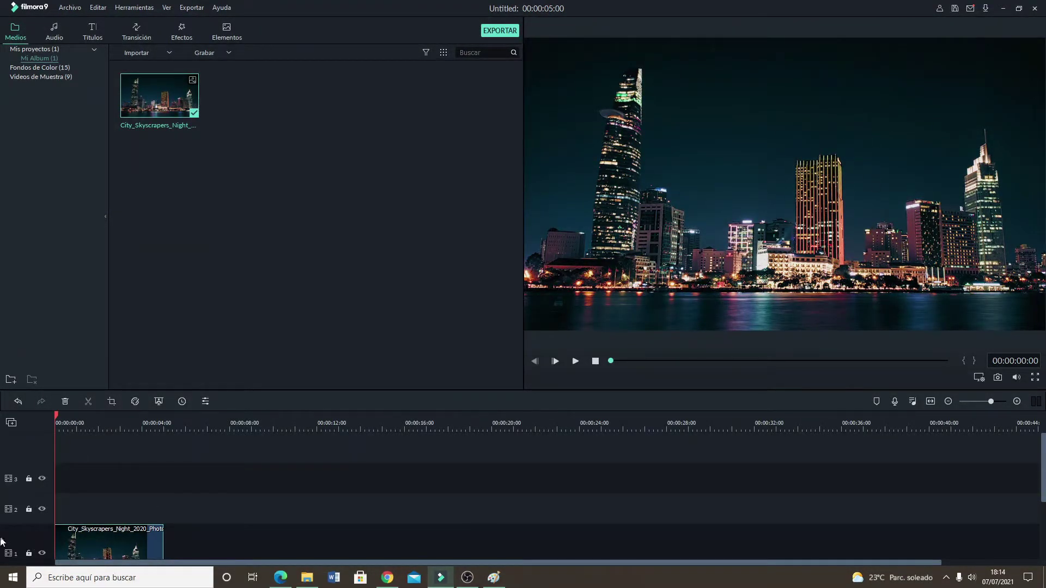
- Add the Título 41 title to track 2 at the start of the timeline, above the city photo
left_click(92, 31)
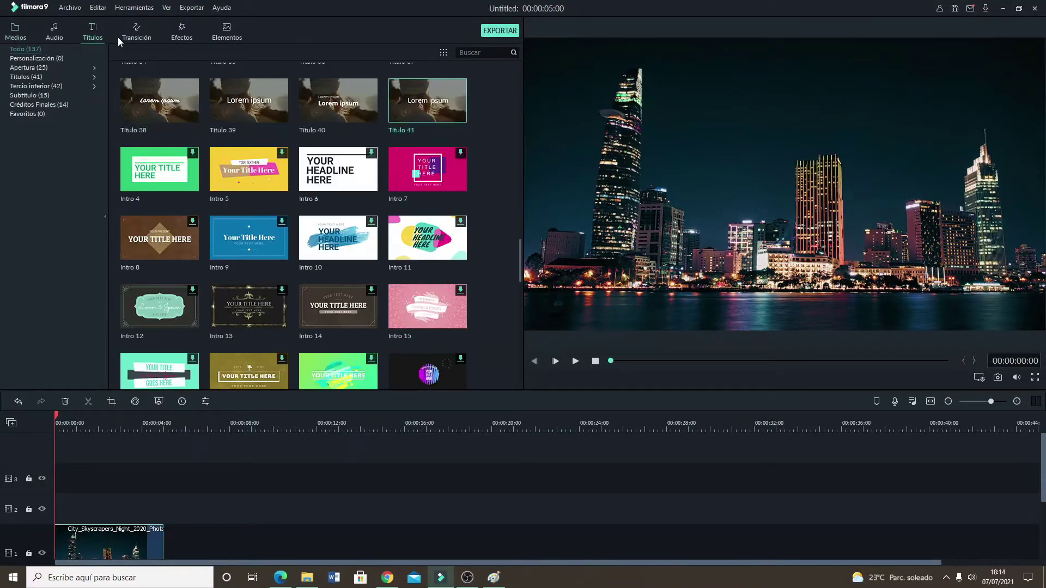
left_click_drag(402, 112, 73, 513)
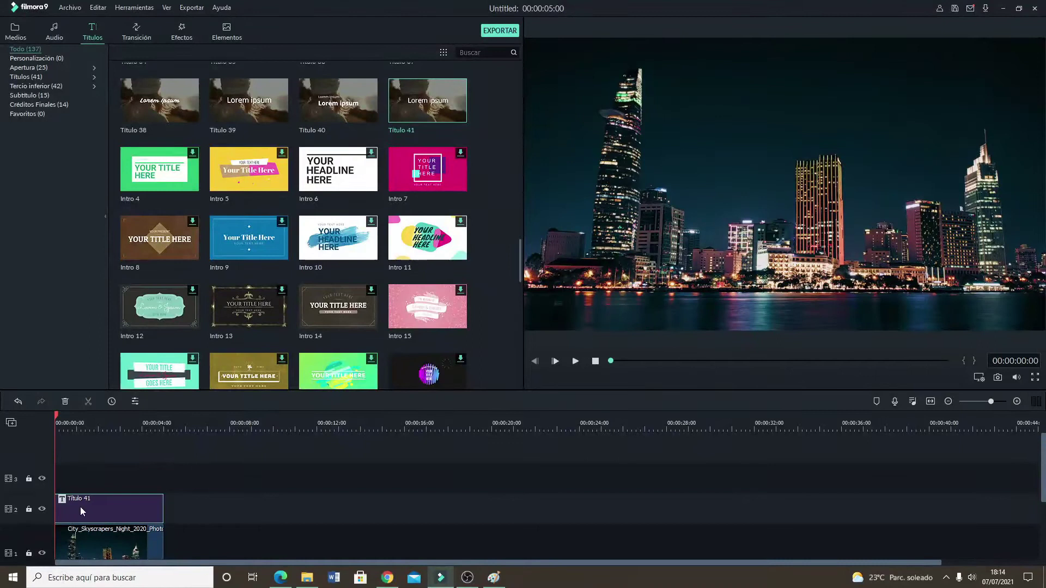
double_click(80, 507)
left_click(425, 375)
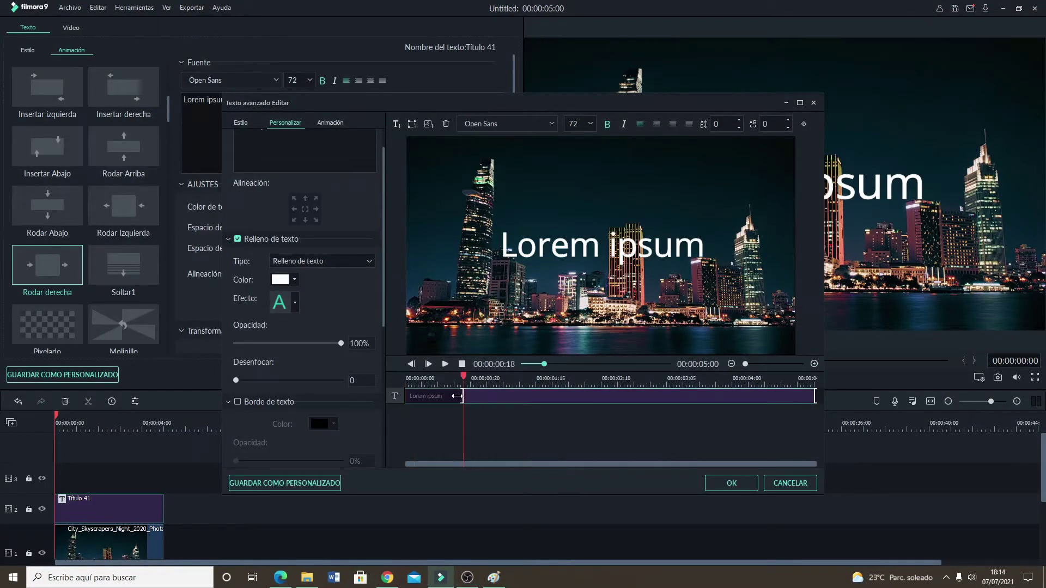
left_click(731, 483)
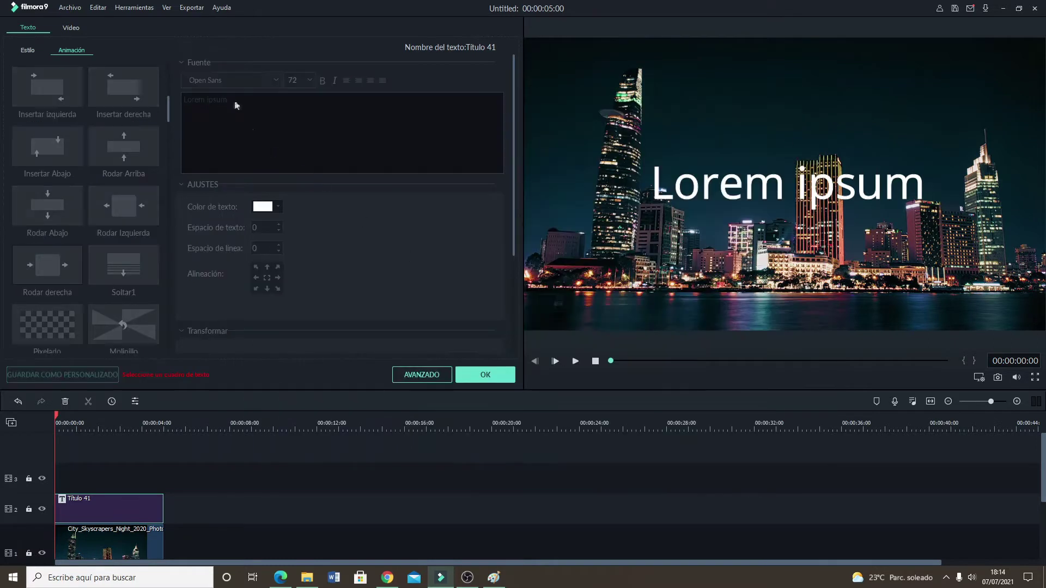
left_click(485, 375)
- Replace the placeholder text of the Título 41 clip with TUTORIAL
double_click(80, 506)
left_click_drag(228, 100, 170, 104)
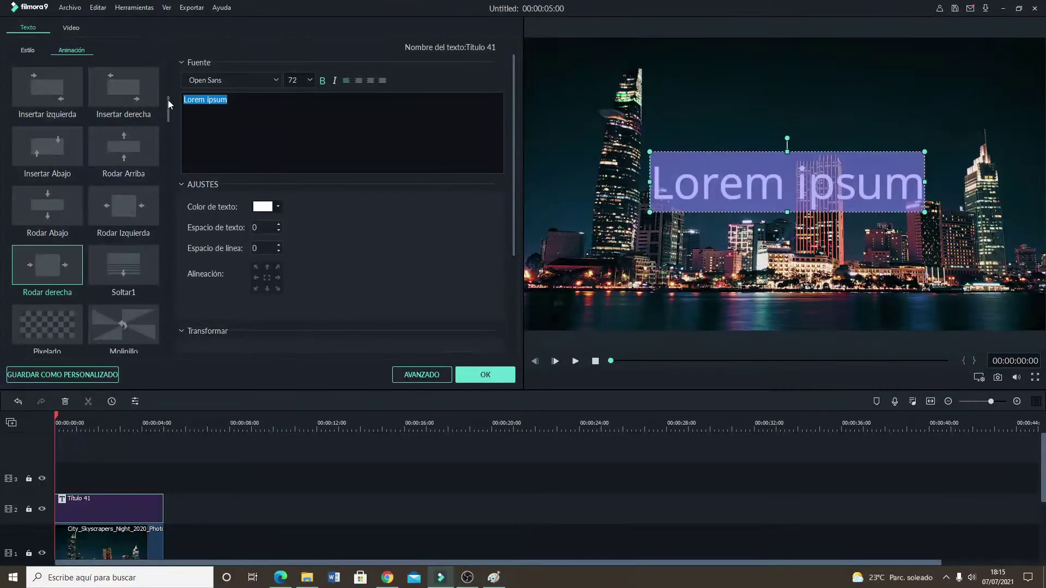
type("TUTORISL")
key("BackSpace")
key("BackSpace")
type("AL")
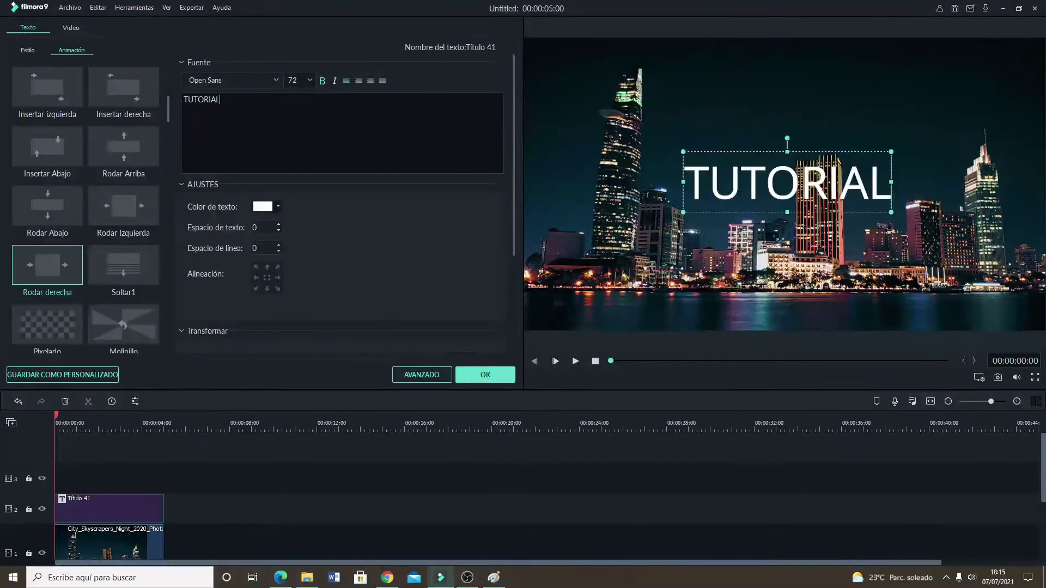
- Set the title's font to Intro Demo Black CAPS
left_click(276, 80)
scroll(277, 146, "up", 5)
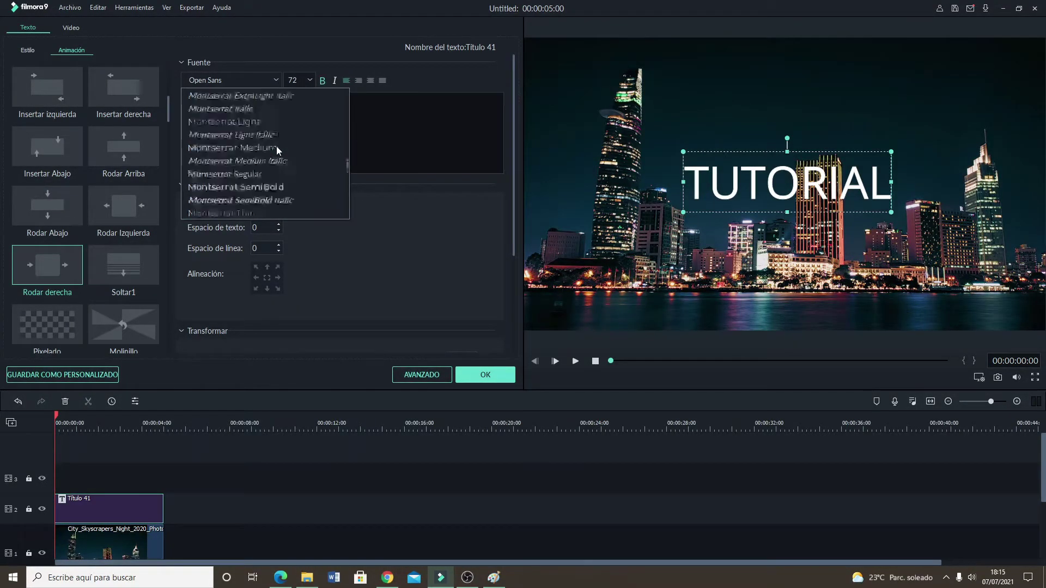
scroll(277, 146, "up", 15)
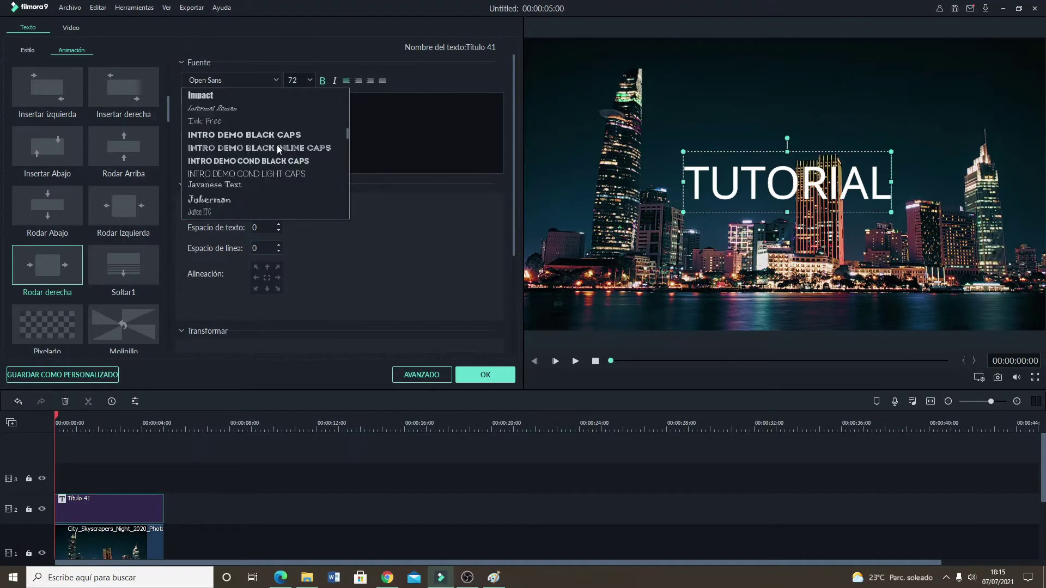
scroll(275, 145, "down", 4)
scroll(264, 153, "down", 3)
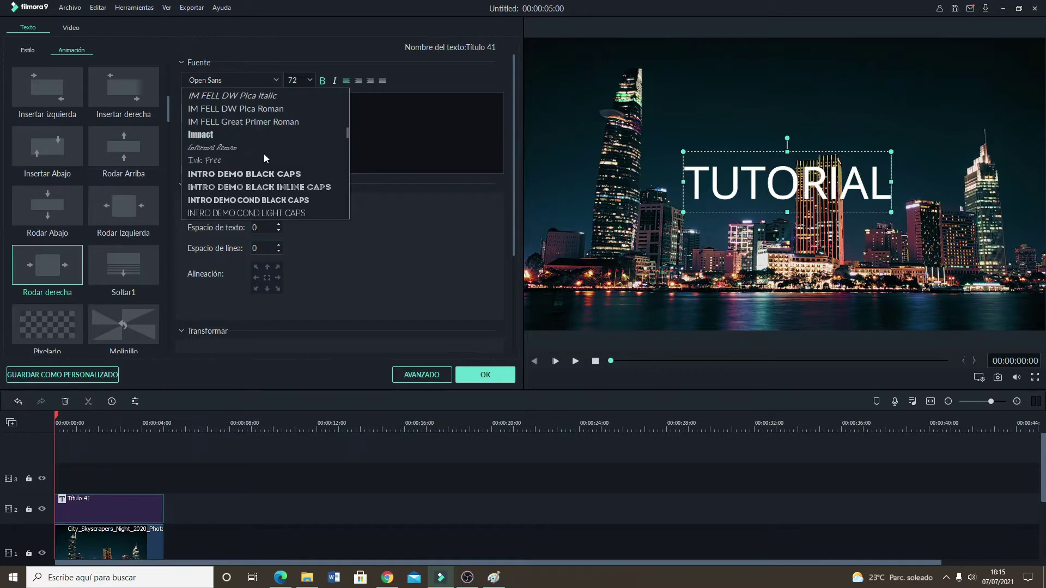
left_click(260, 173)
- Move the TUTORIAL title slightly lower in the preview so it crosses the golden central tower
left_click(734, 248)
left_click_drag(775, 188, 775, 197)
left_click(751, 280)
left_click(766, 202)
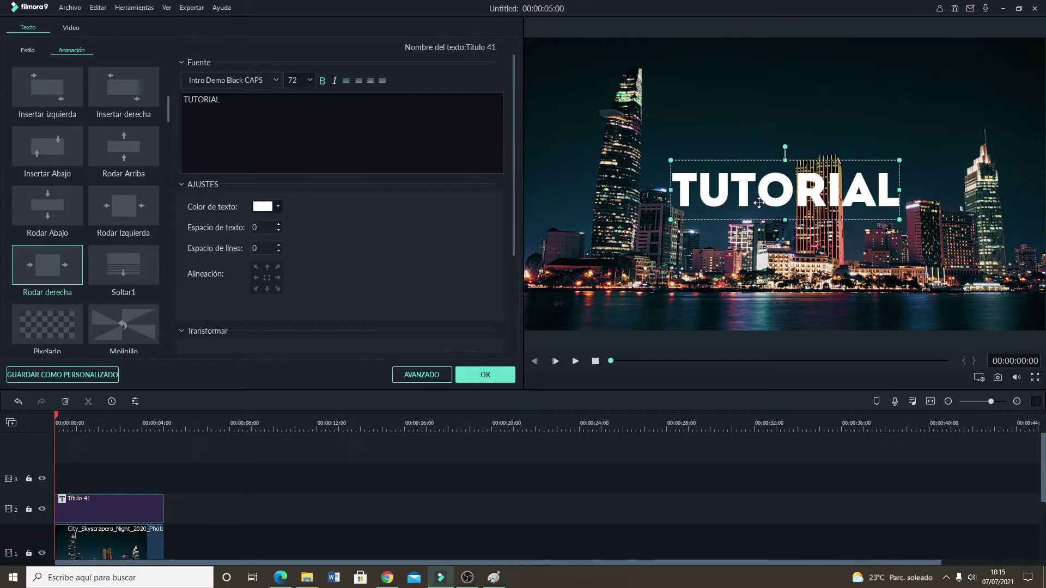
- Apply the Rodar derecha animation to the title and accept the title edits
mouse_move(32, 269)
scroll(47, 241, "up", 3)
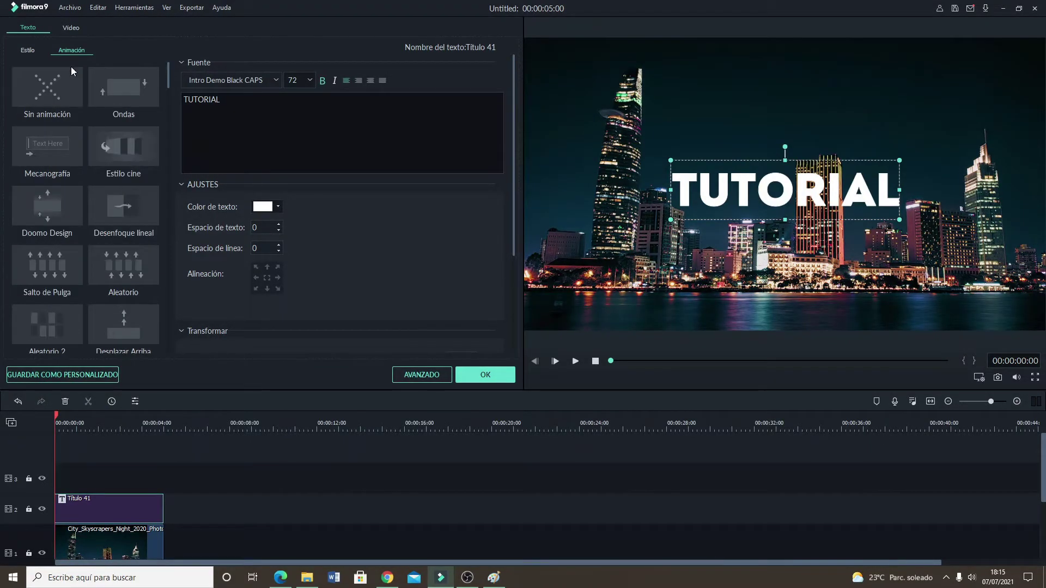
scroll(65, 244, "down", 3)
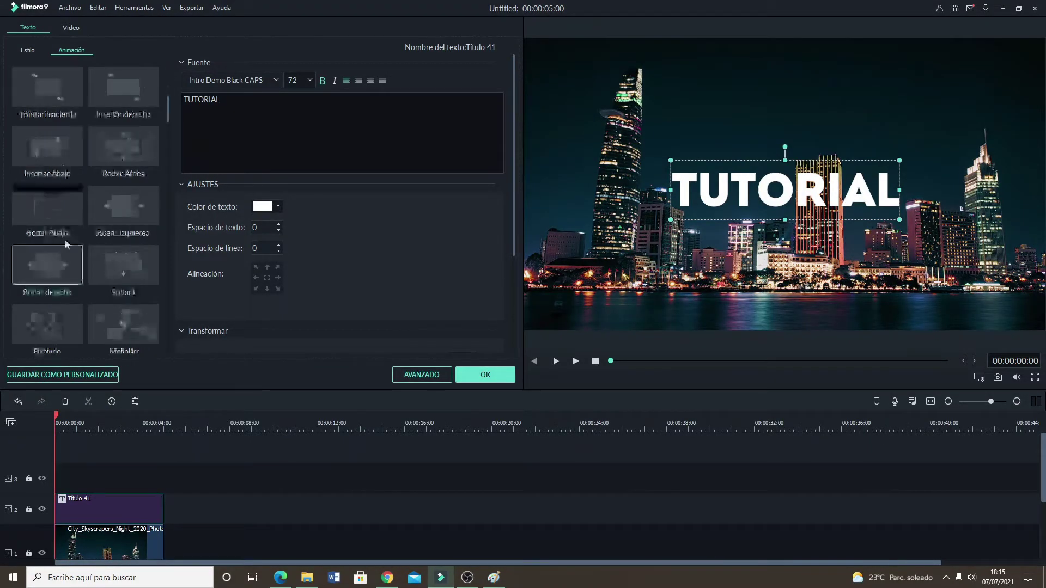
left_click(55, 273)
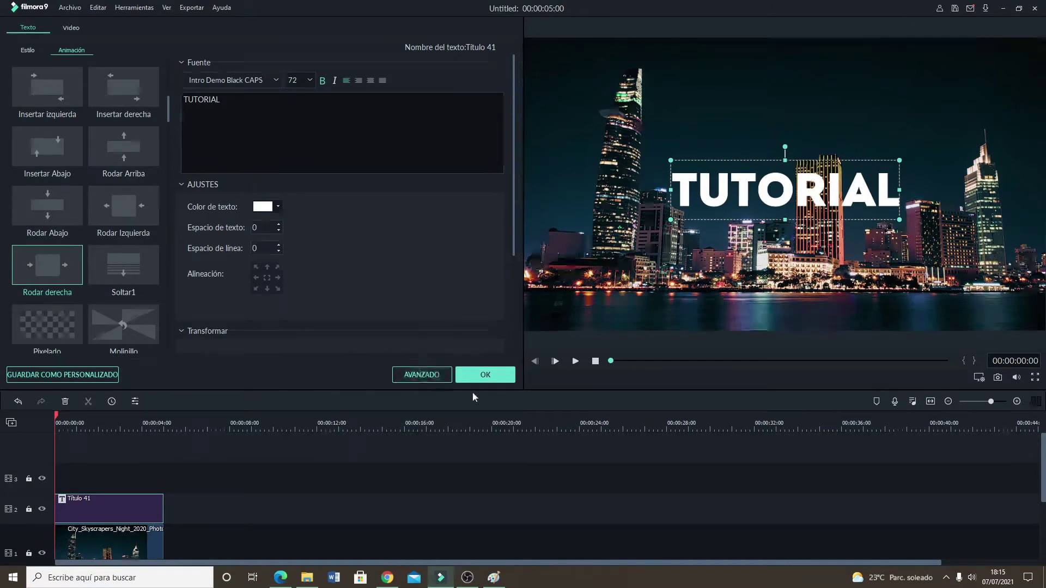
left_click(485, 376)
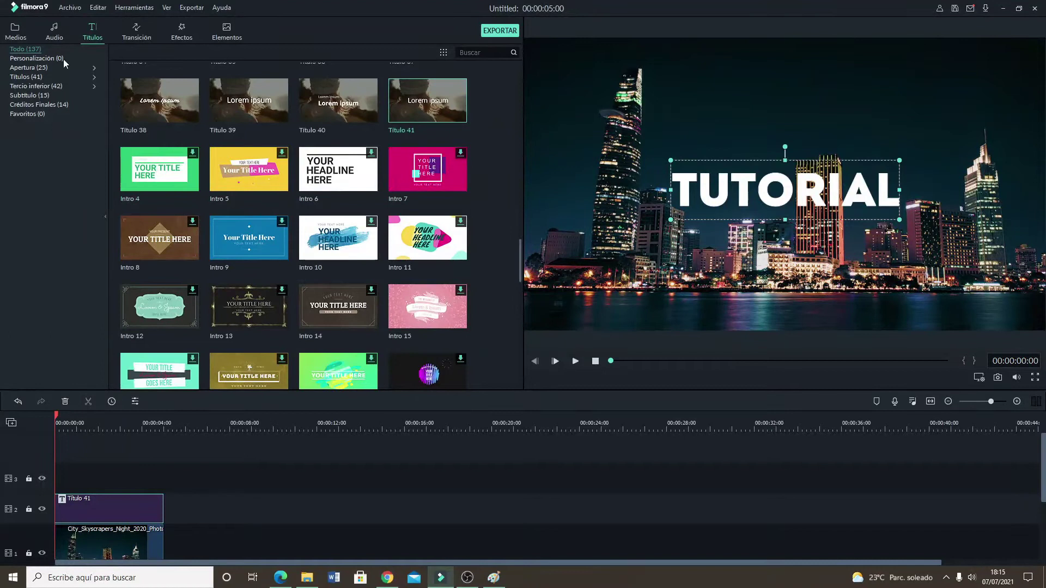
- Place a second copy of the city photo at the start of track 3 and apply the Máscara Imagen effect to it
left_click(16, 32)
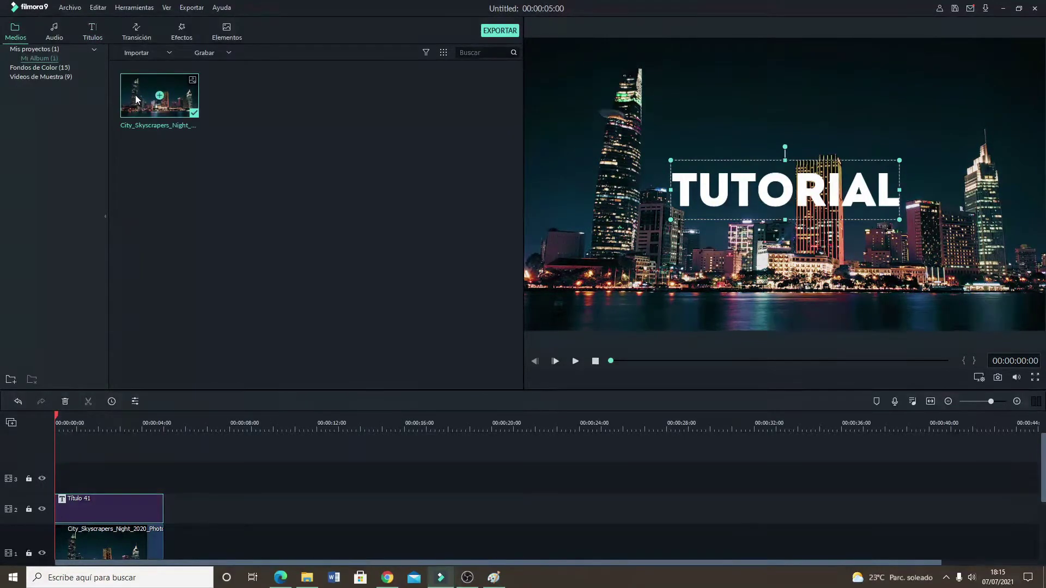
left_click_drag(139, 100, 50, 480)
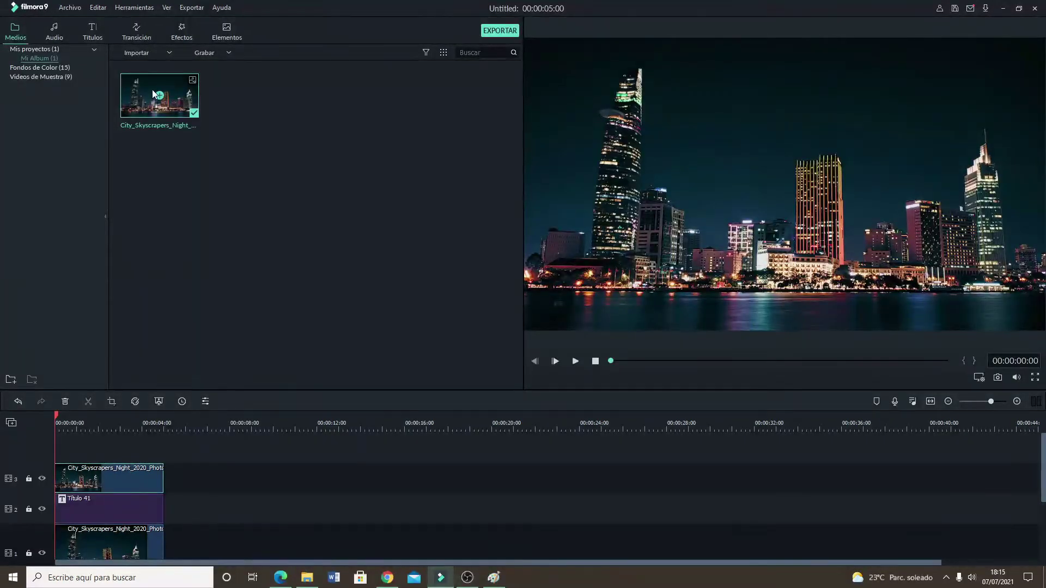
left_click(180, 32)
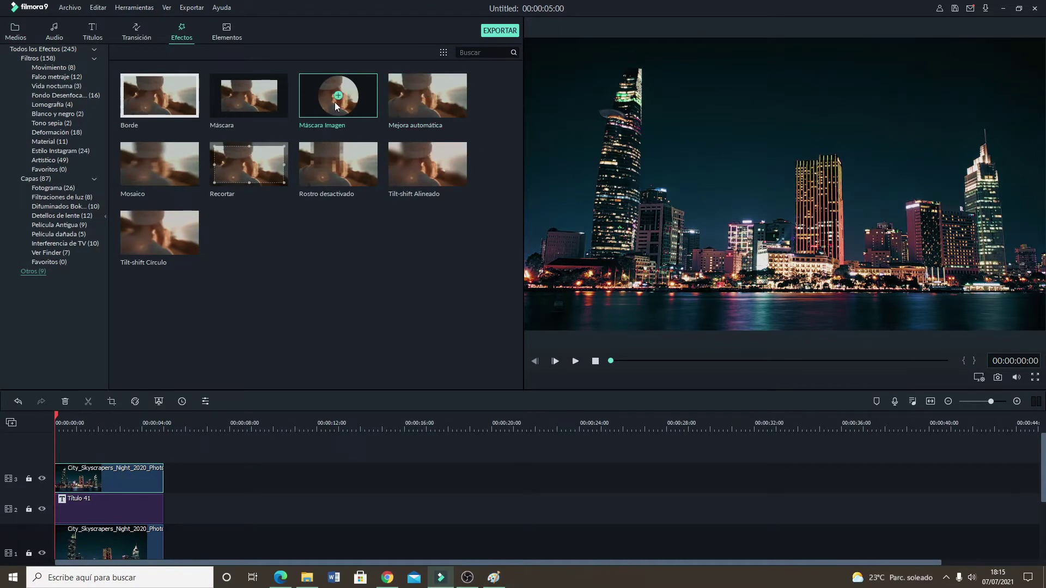
left_click_drag(327, 103, 91, 481)
- Hide tracks 1 and 2 and change the track 3 photo's mask to the centred, full-height rectangle preset
left_click(42, 509)
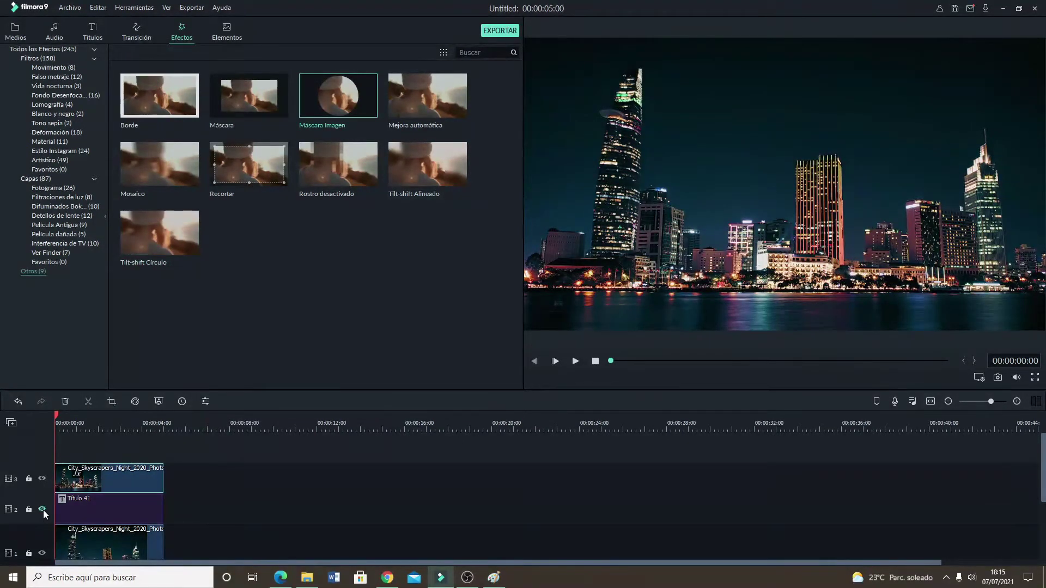
left_click(42, 553)
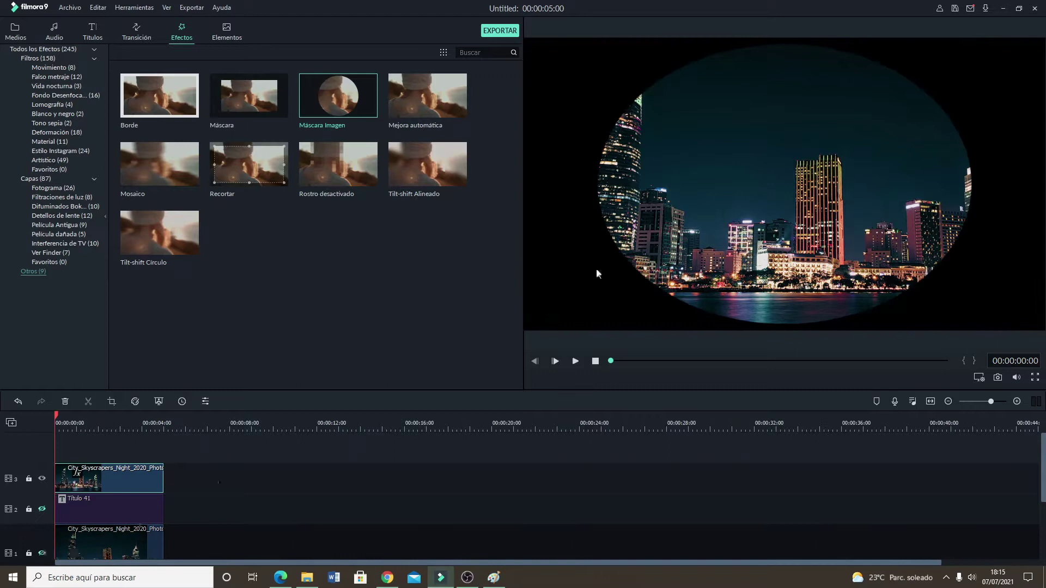
double_click(91, 483)
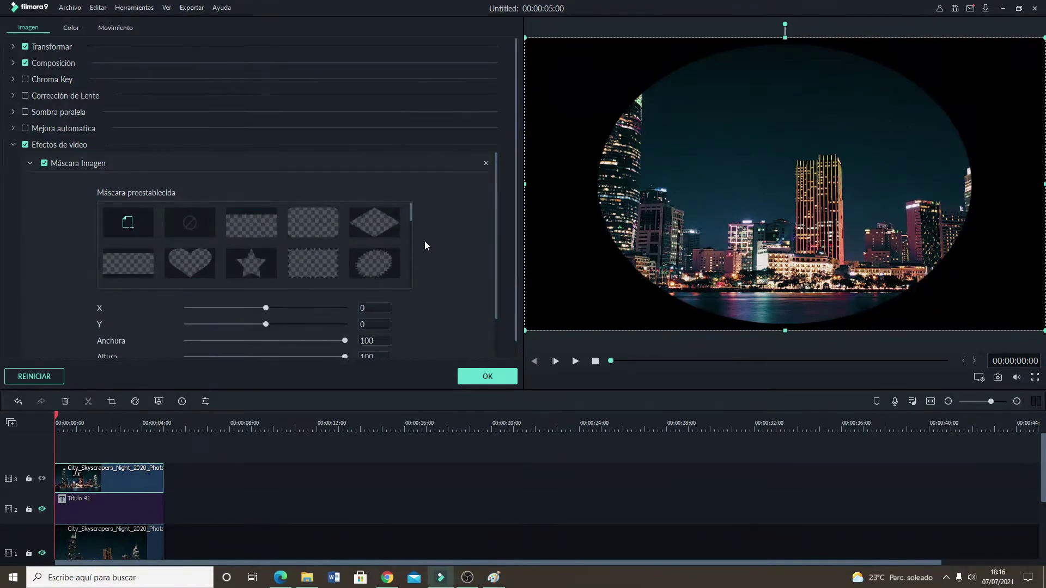
scroll(356, 241, "down", 2)
scroll(326, 245, "down", 2)
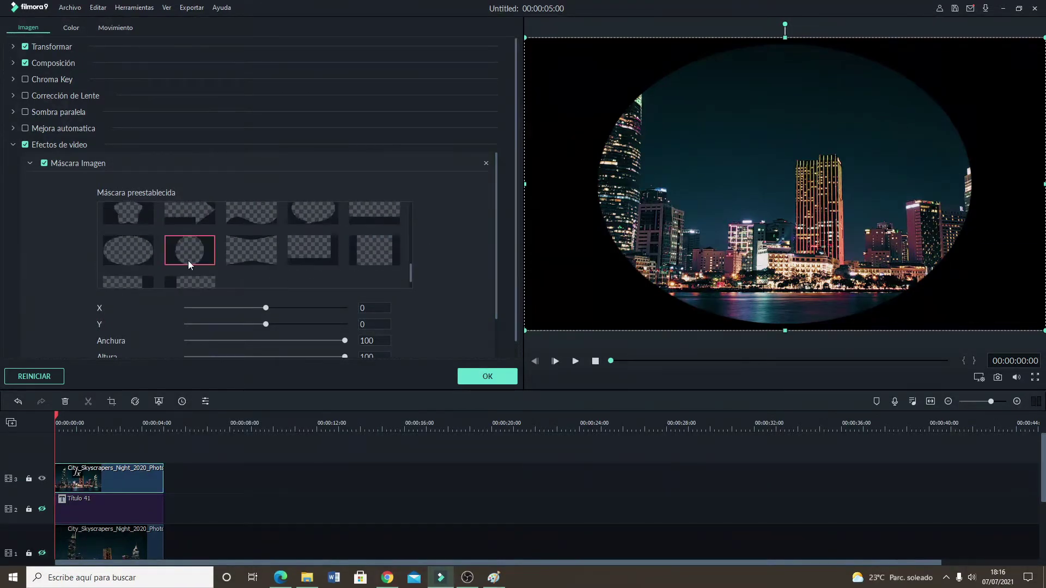
left_click(368, 249)
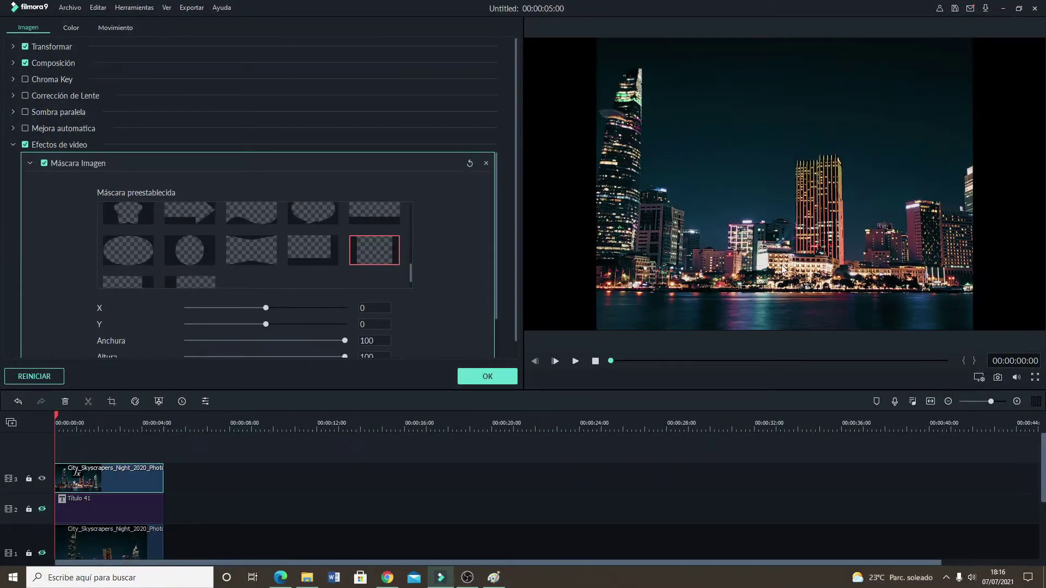
- Narrow the mask around the golden central tower, with X at 65, Y at 61 and Anchura at 13
left_click_drag(341, 339, 271, 308)
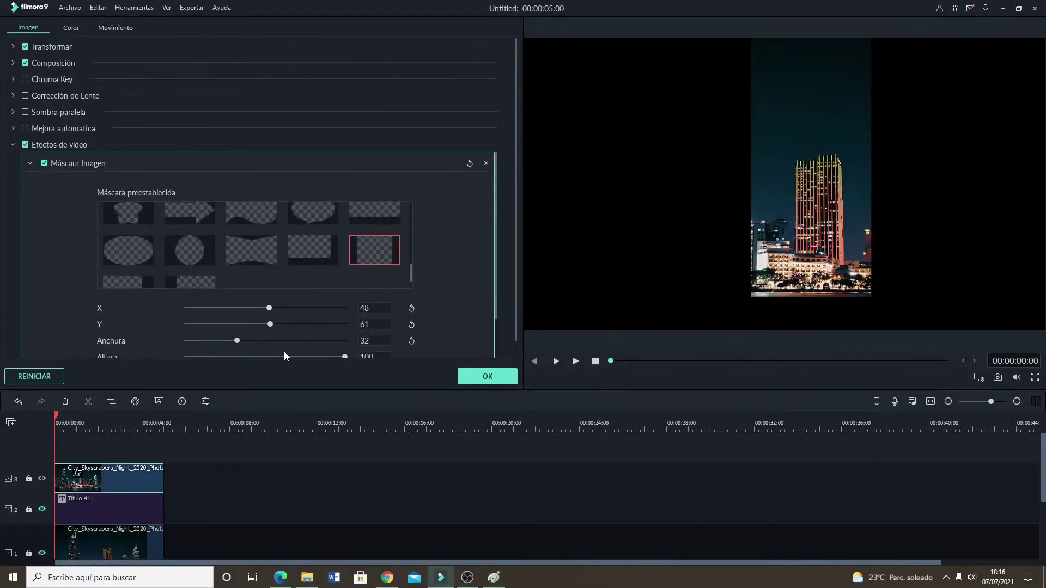
left_click_drag(243, 341, 215, 339)
double_click(365, 307)
type("69")
key("Return")
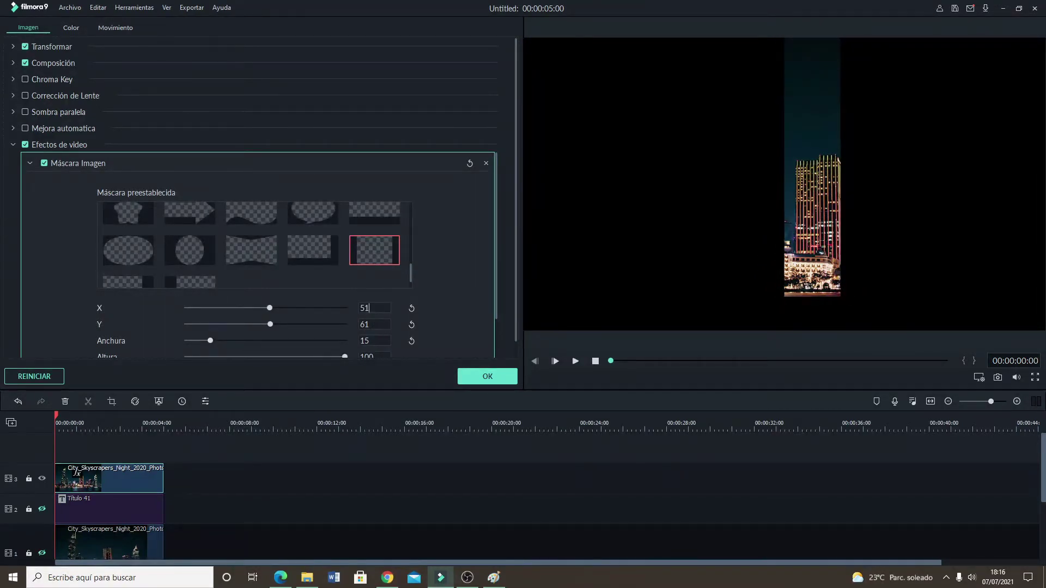
key("BackSpace")
type("5")
key("Return")
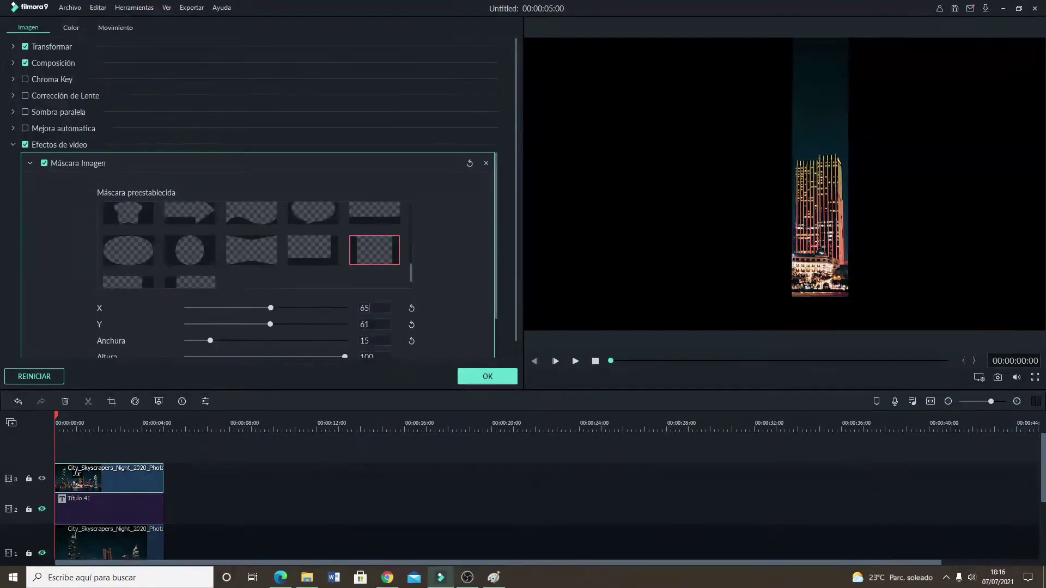
left_click_drag(376, 340, 367, 341)
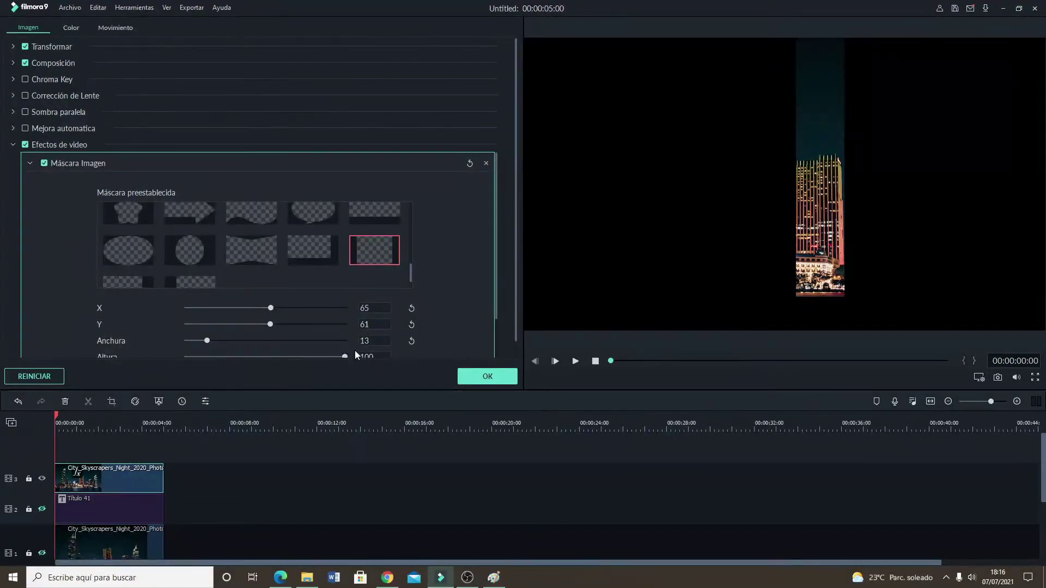
- Fit the mask vertically to the golden tower with Altura 44, X 62 and Y -60, and accept the settings
left_click_drag(346, 356, 311, 356)
left_click_drag(271, 307, 270, 309)
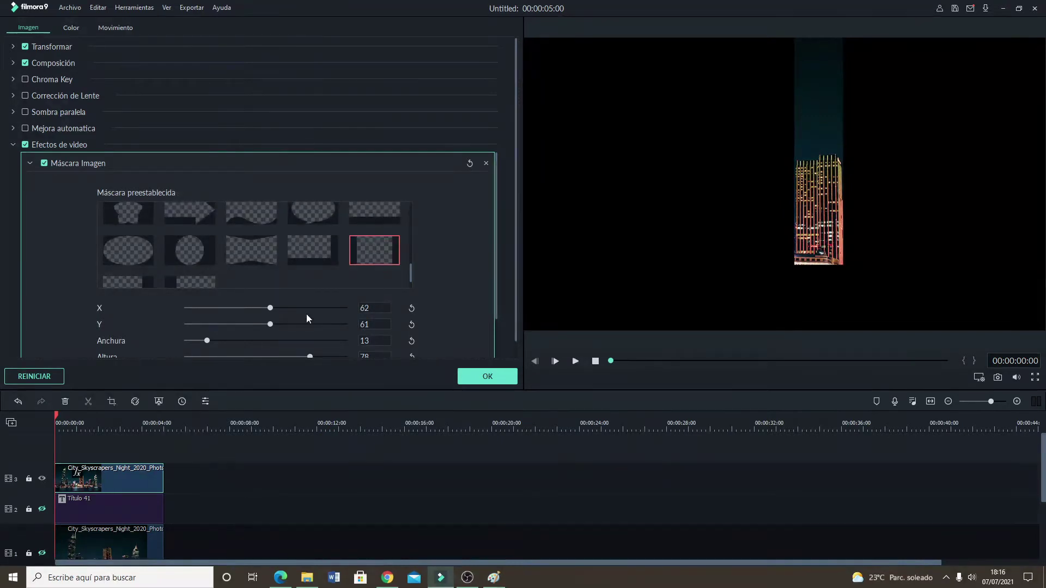
left_click_drag(370, 324, 327, 324)
mouse_move(370, 356)
left_mouse_down()
mouse_move(346, 356)
mouse_move(369, 356)
left_mouse_up()
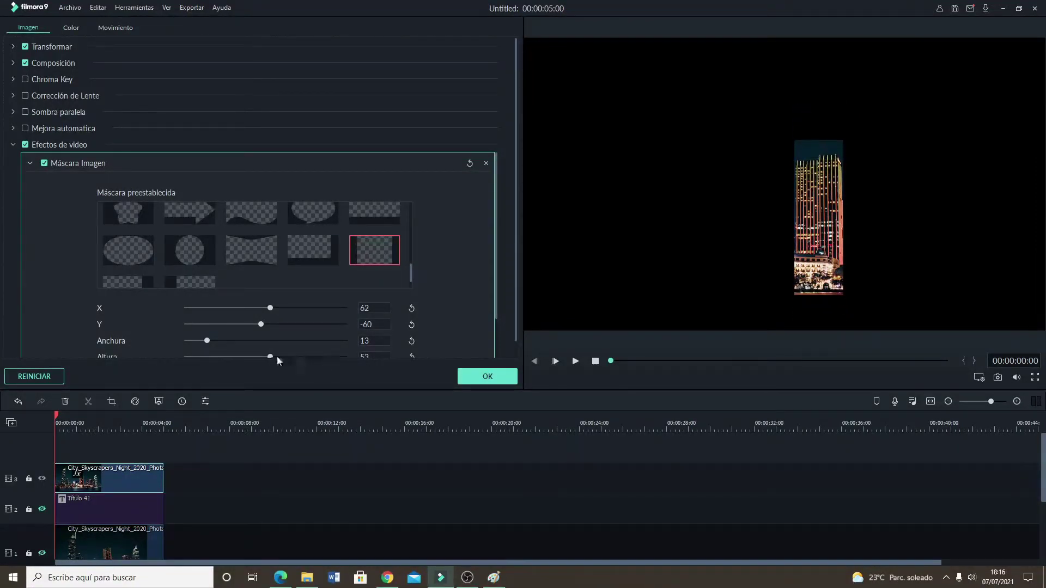
left_click_drag(270, 355, 255, 355)
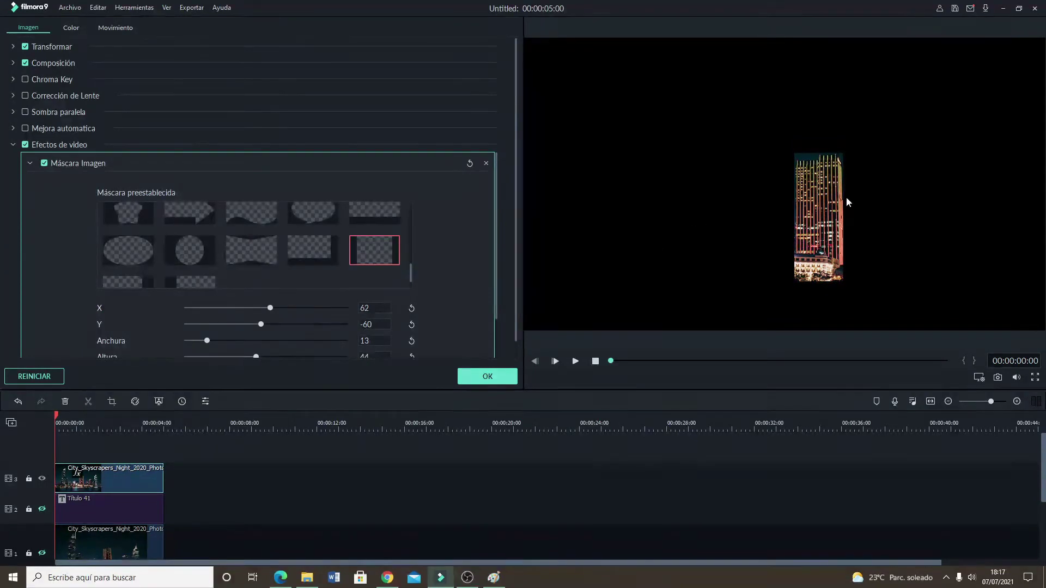
left_click(488, 376)
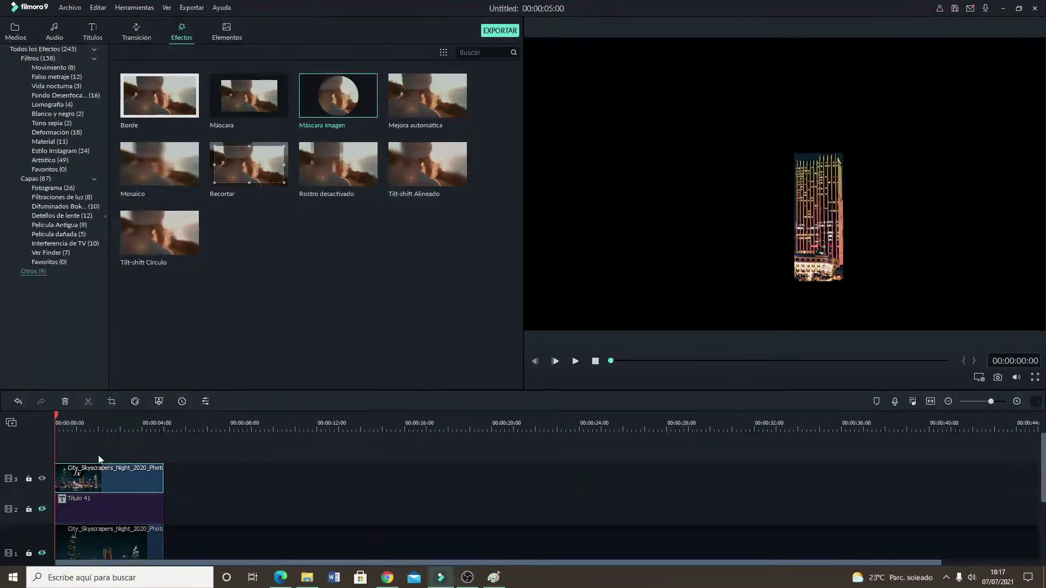
- Make tracks 1 and 2 visible again and play the sequence to check the title passing behind the tower
left_click(42, 509)
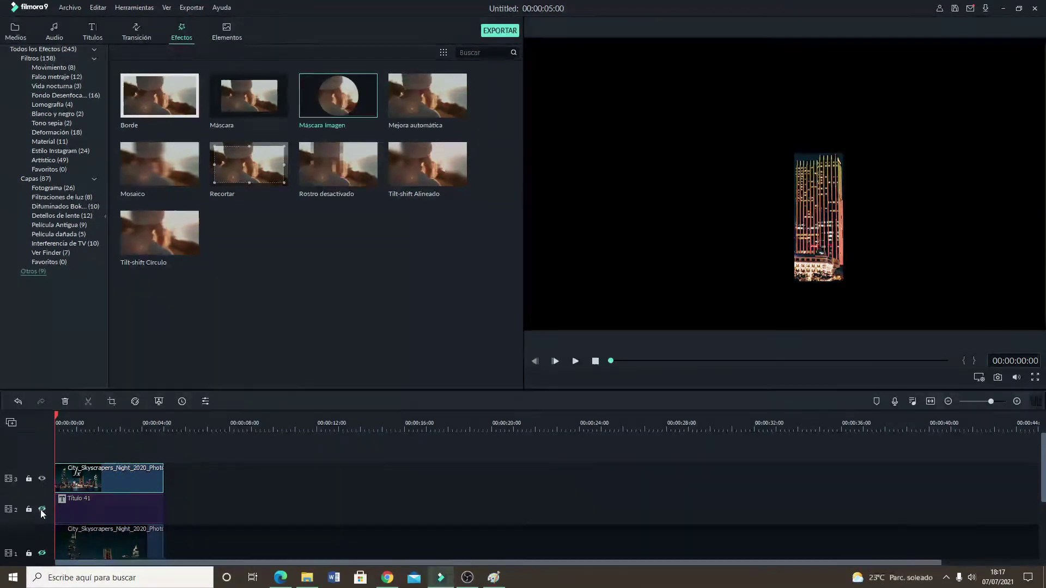
left_click(42, 553)
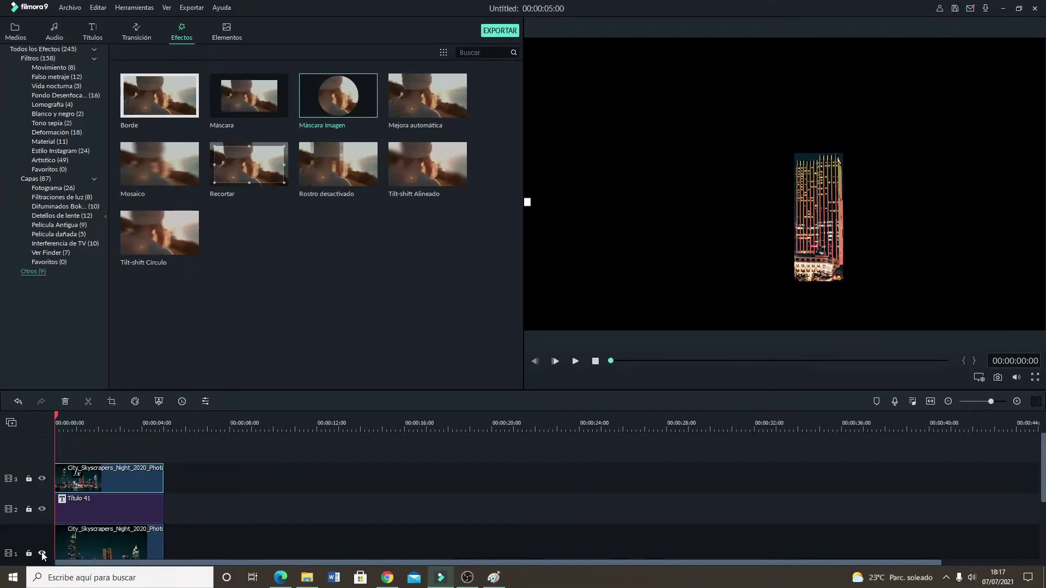
left_click(576, 364)
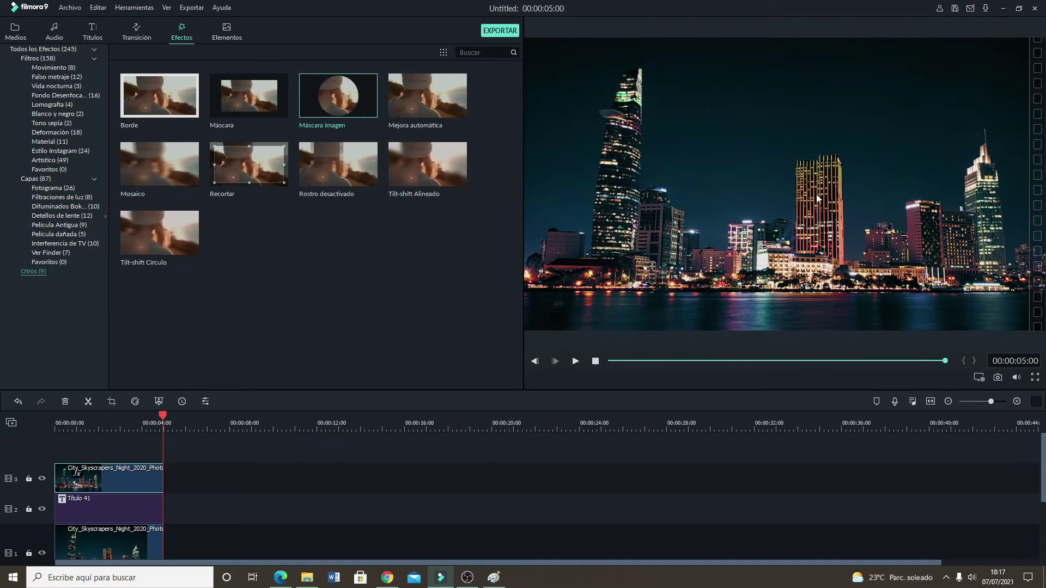
- Set the track 3 photo's mask X to 63 while tracks 1 and 2 are hidden, and make both tracks visible again
double_click(87, 485)
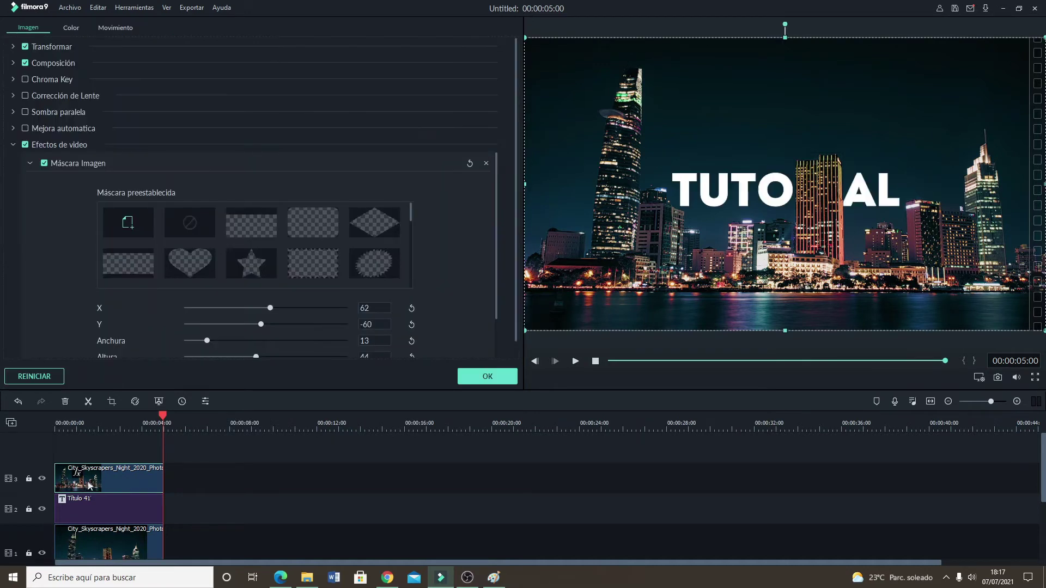
left_click(42, 509)
left_click(42, 553)
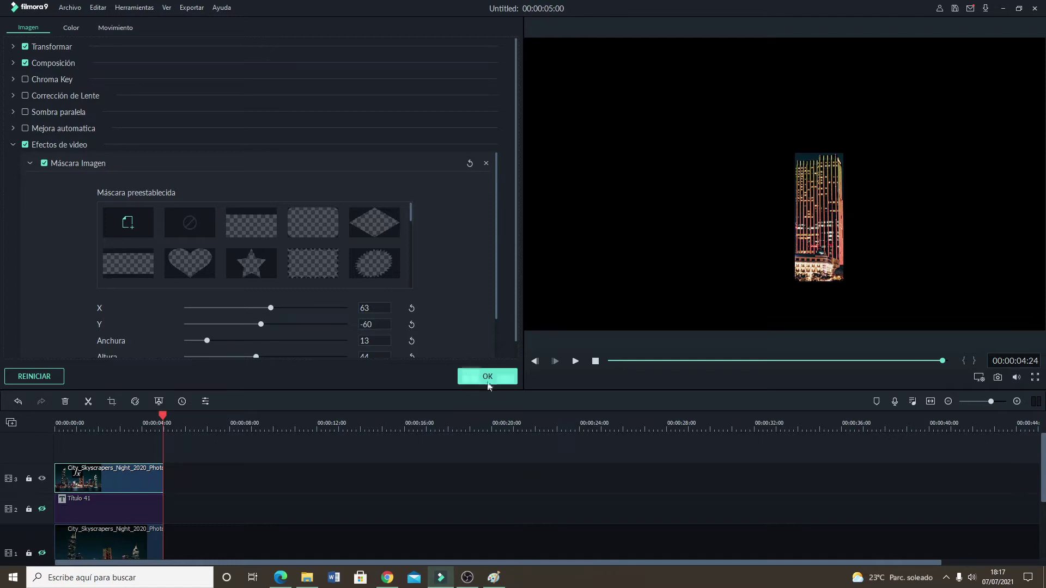
left_click(42, 509)
left_click(43, 553)
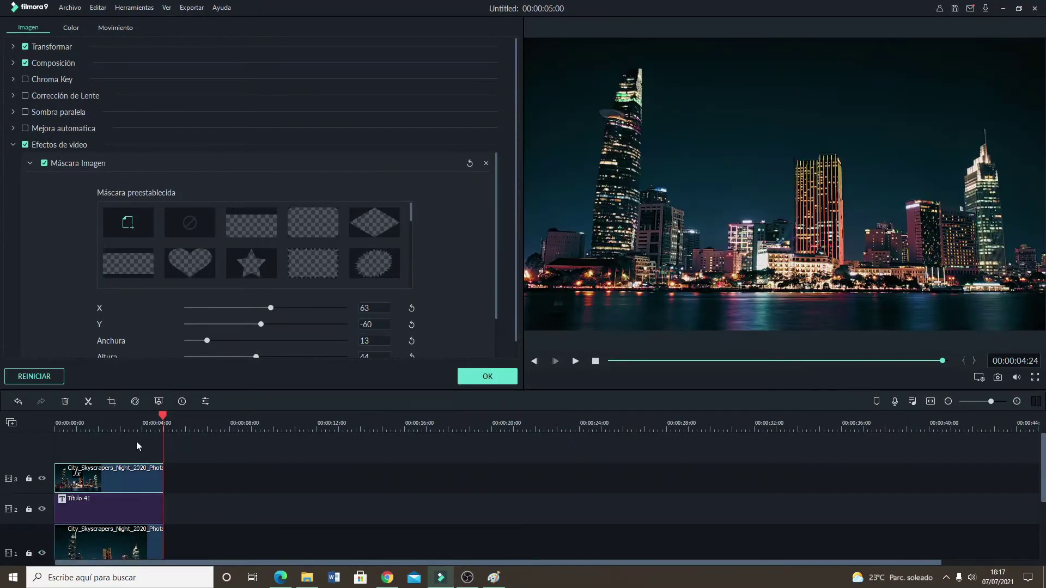
- Play the sequence to check the adjusted tower mask and look through the remaining mask presets
left_click(575, 361)
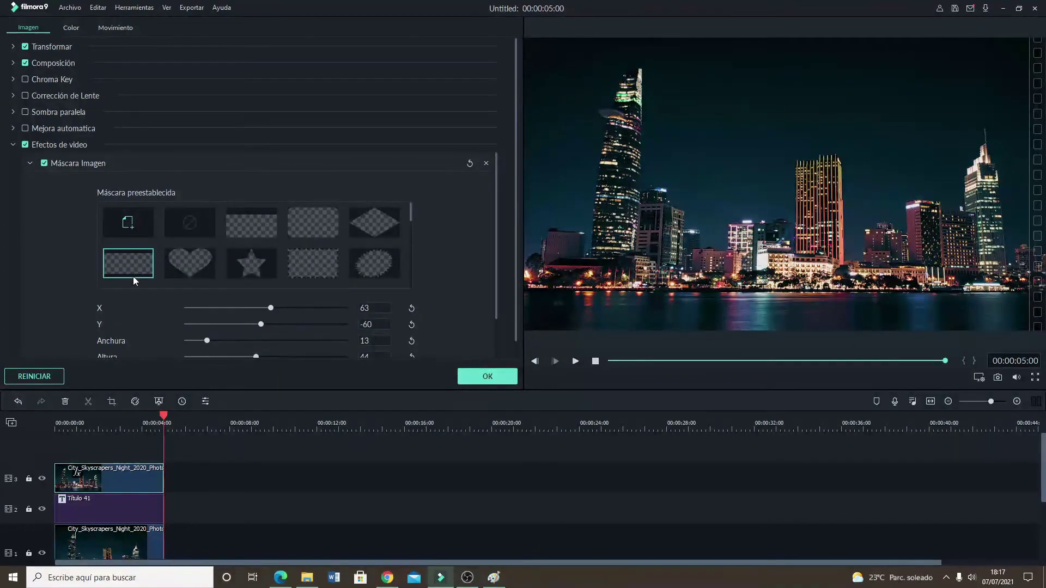
left_click_drag(412, 210, 416, 269)
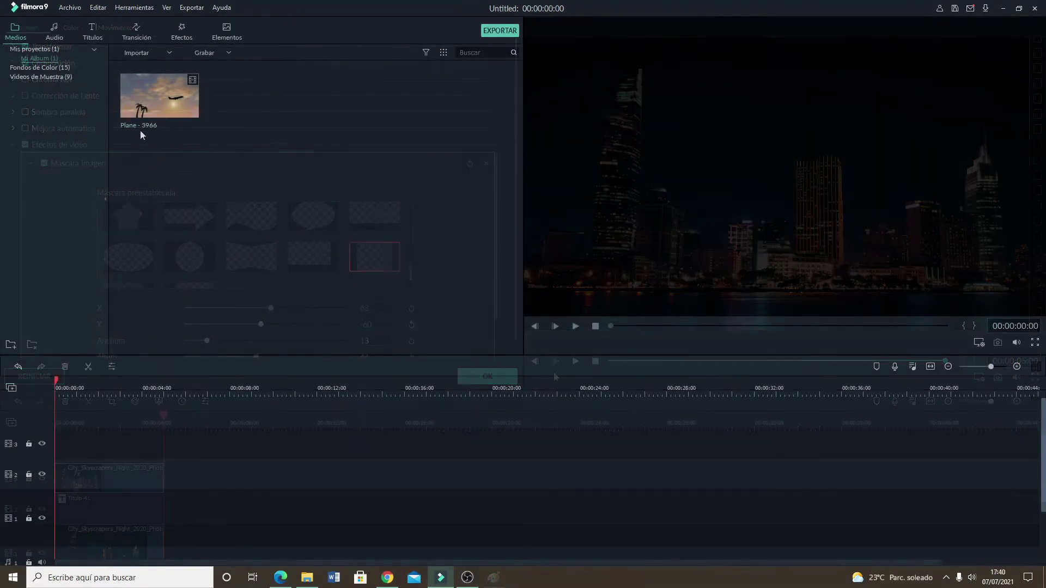
- Place the Plane - 3966 video at the start of track 1, keeping the current project settings
left_click_drag(143, 109, 50, 516)
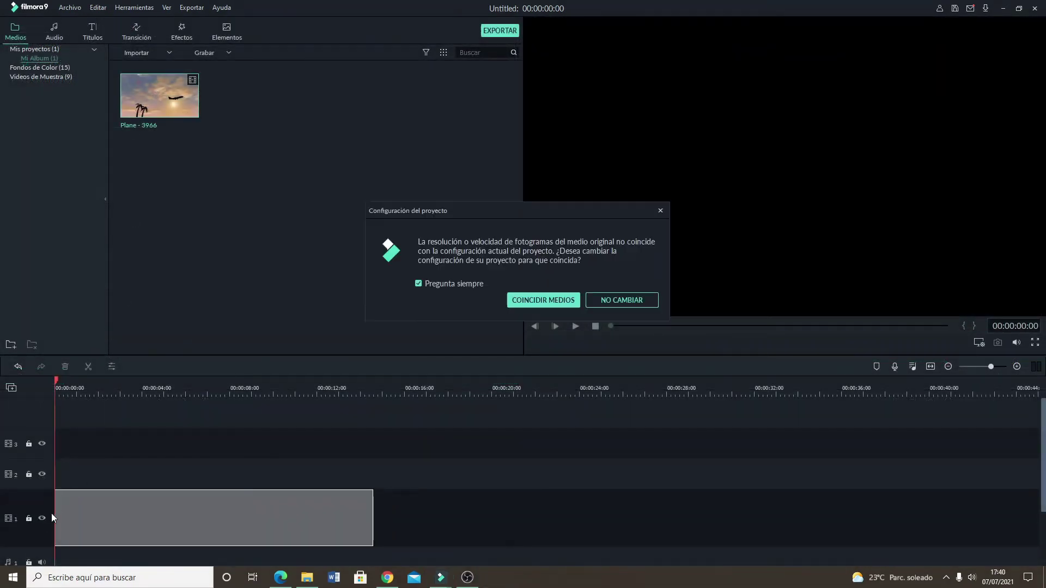
left_click(595, 302)
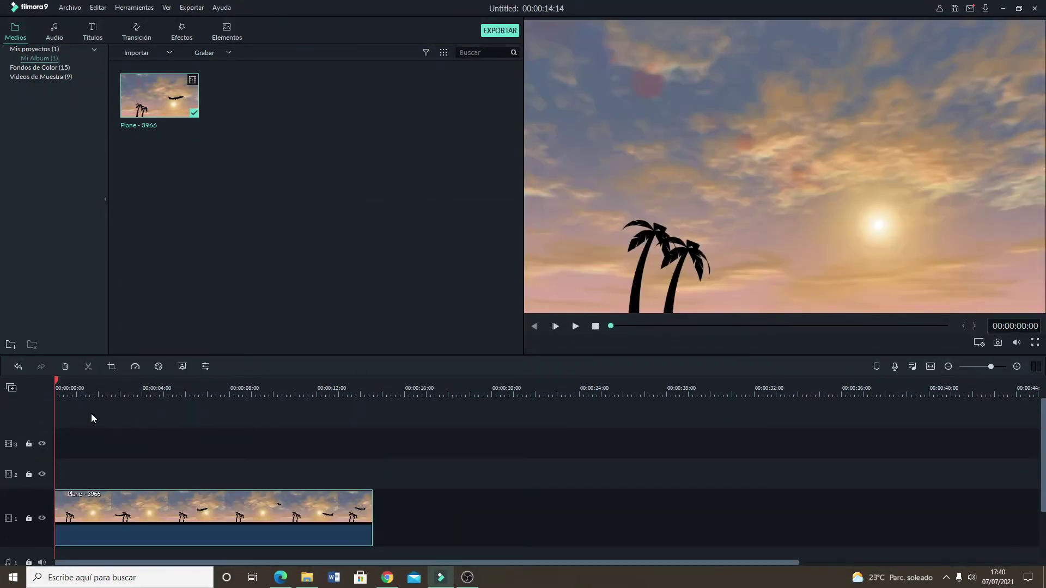
- Cut away the part of the plane clip before 00:00:07:07 and move the remainder to the start of track 1
left_click_drag(60, 385, 214, 387)
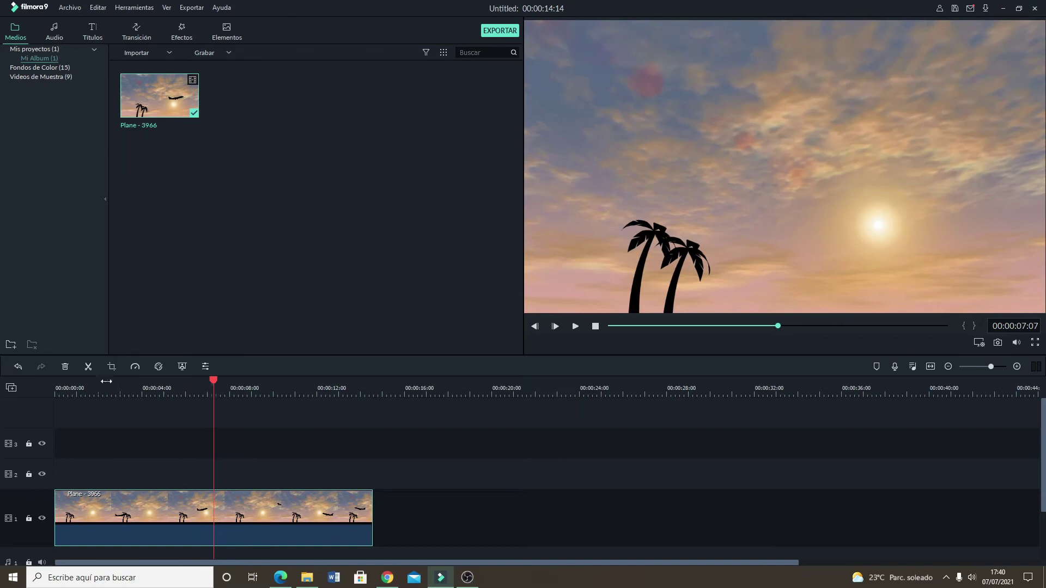
left_click(88, 366)
left_click(145, 498)
key("Delete")
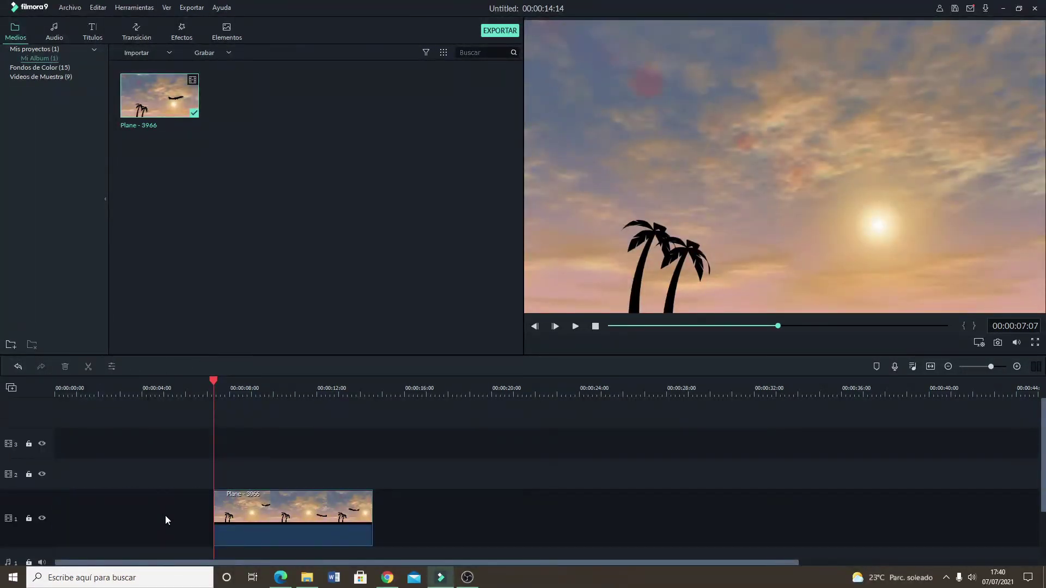
left_click_drag(245, 528, 74, 531)
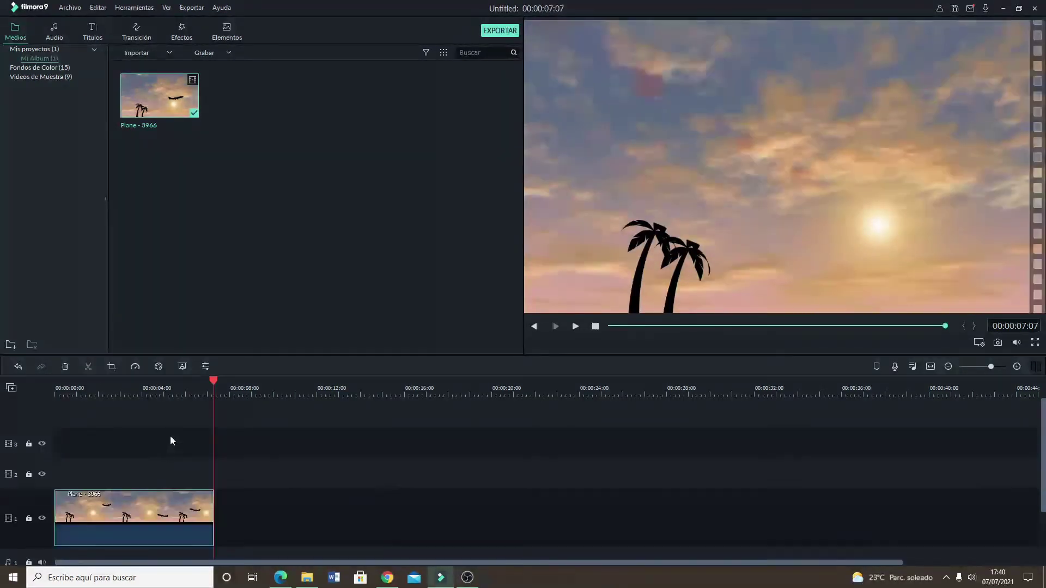
- Add the Título 28 title to track 2 at the start of the timeline, above the plane clip
left_click_drag(212, 387, 129, 386)
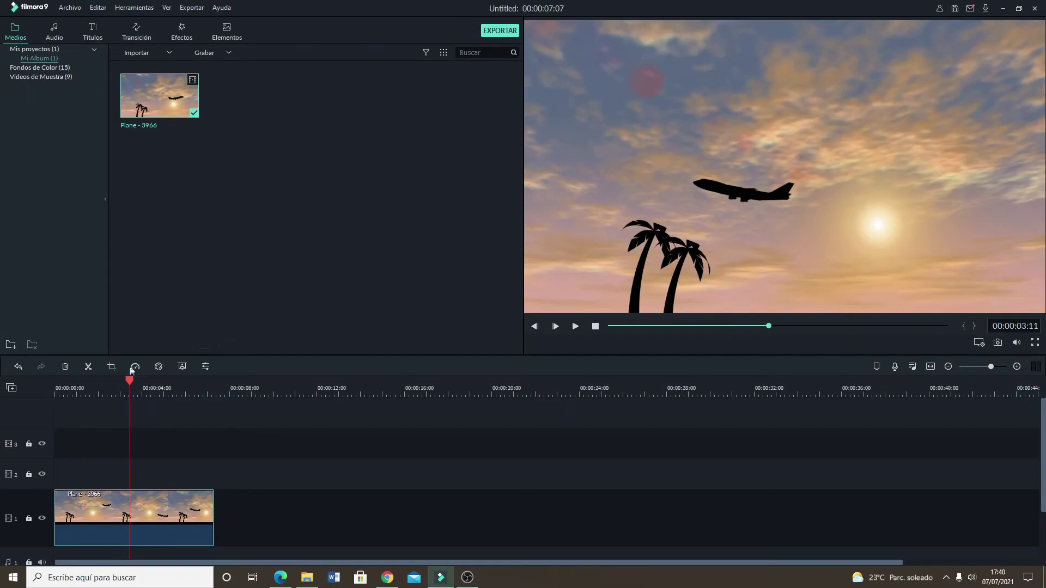
left_click_drag(129, 381, 37, 378)
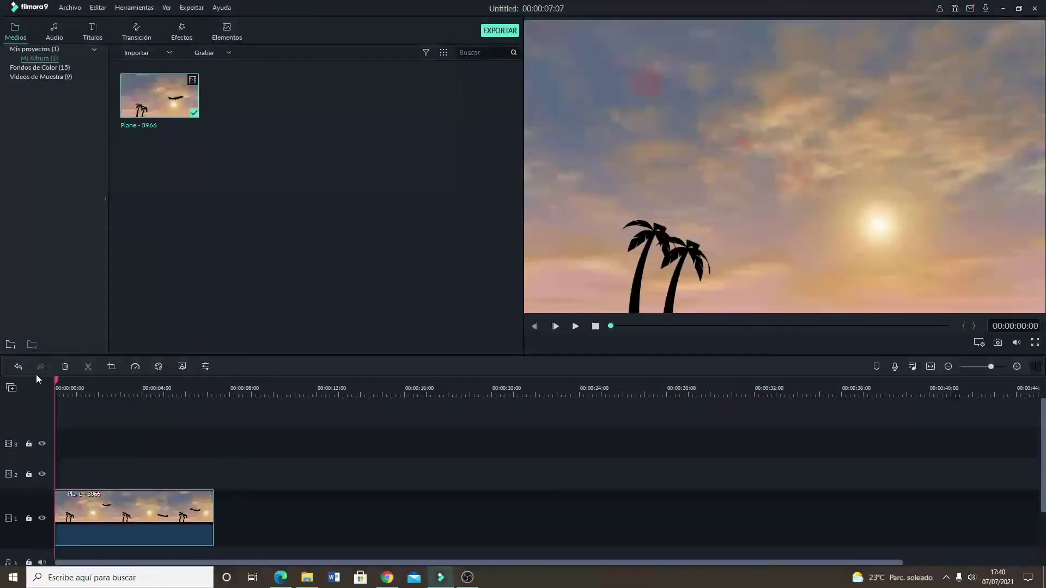
left_click(83, 36)
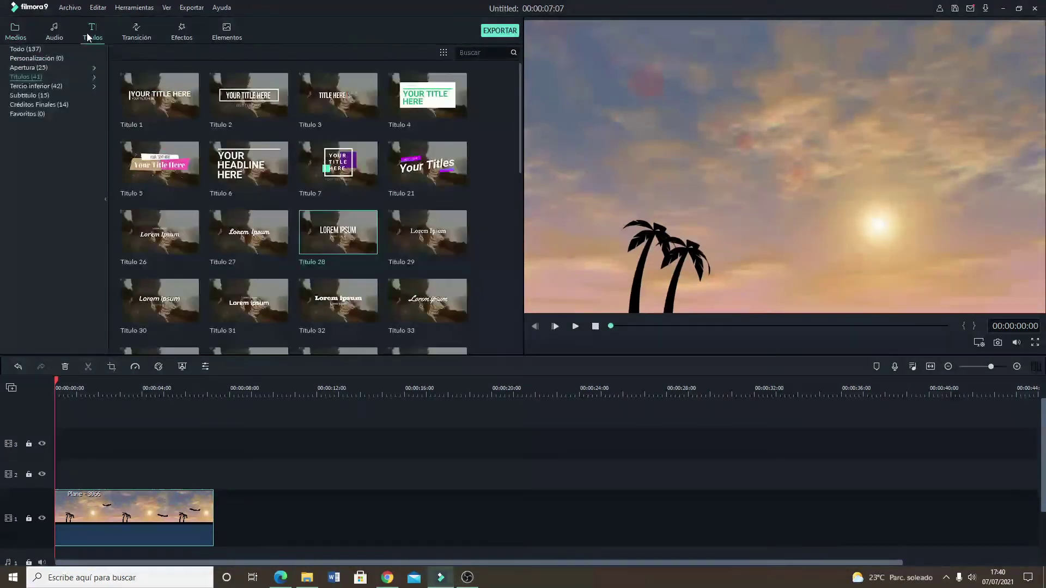
left_click(324, 234)
left_click_drag(323, 234, 67, 463)
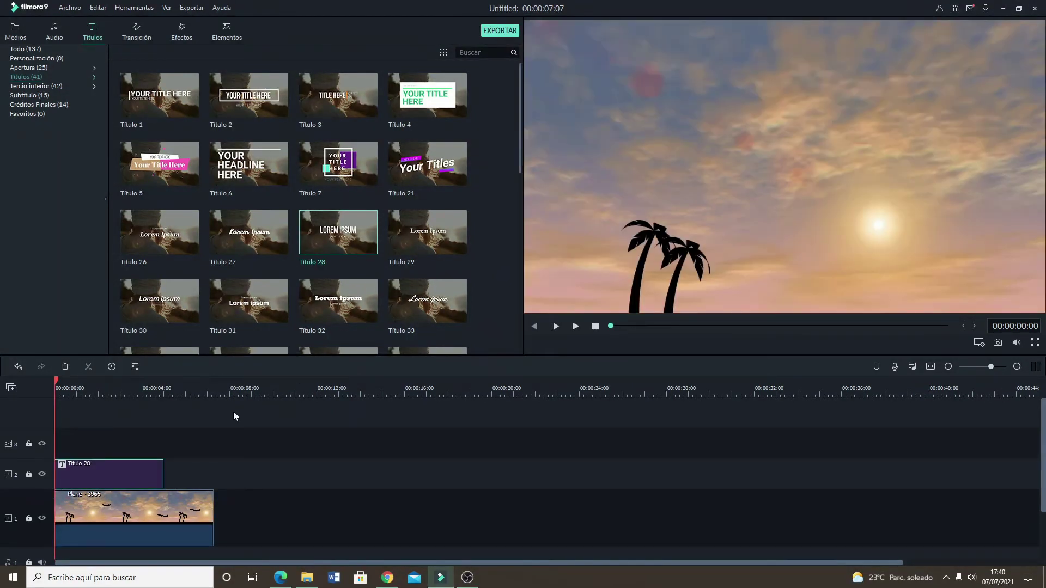
- Open the title for editing and delete its smaller Lorem ipsum subtitle text
double_click(64, 473)
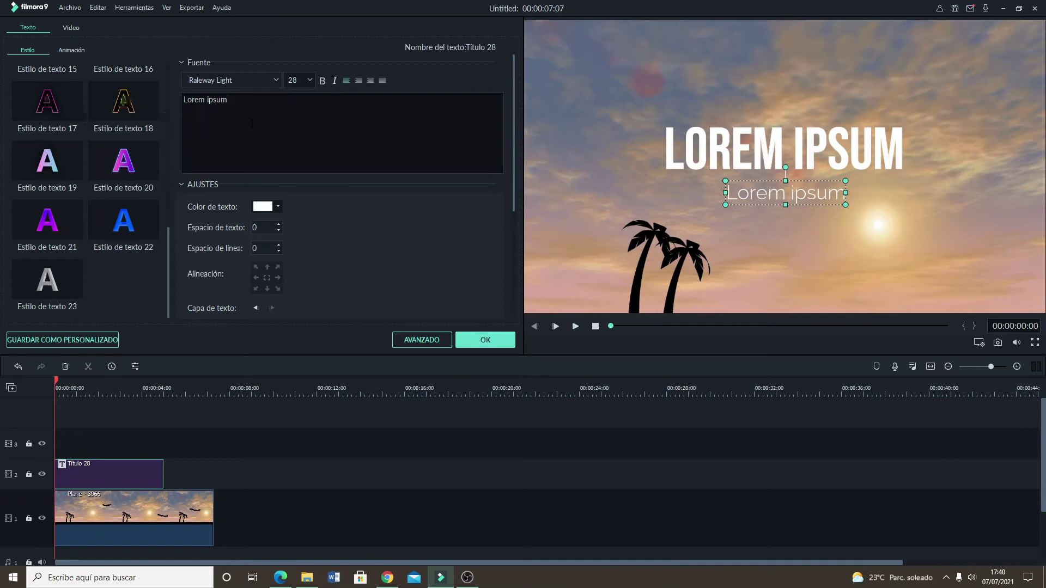
key("BackSpace")
key("BackSpace")
key("BackSpace")
key("BackSpace")
key("BackSpace")
key("BackSpace")
key("BackSpace")
key("BackSpace")
key("BackSpace")
key("BackSpace")
key("BackSpace")
- Replace the main heading text with TUTORIAL CON FILMORA
left_click(813, 157)
left_click(375, 147)
key("ctrl+a")
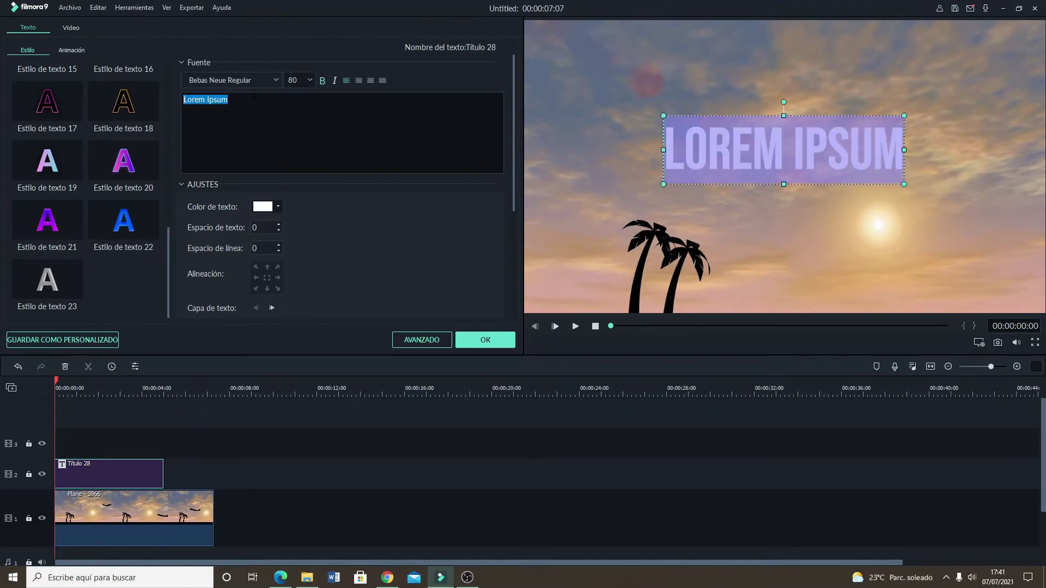
type("Tu")
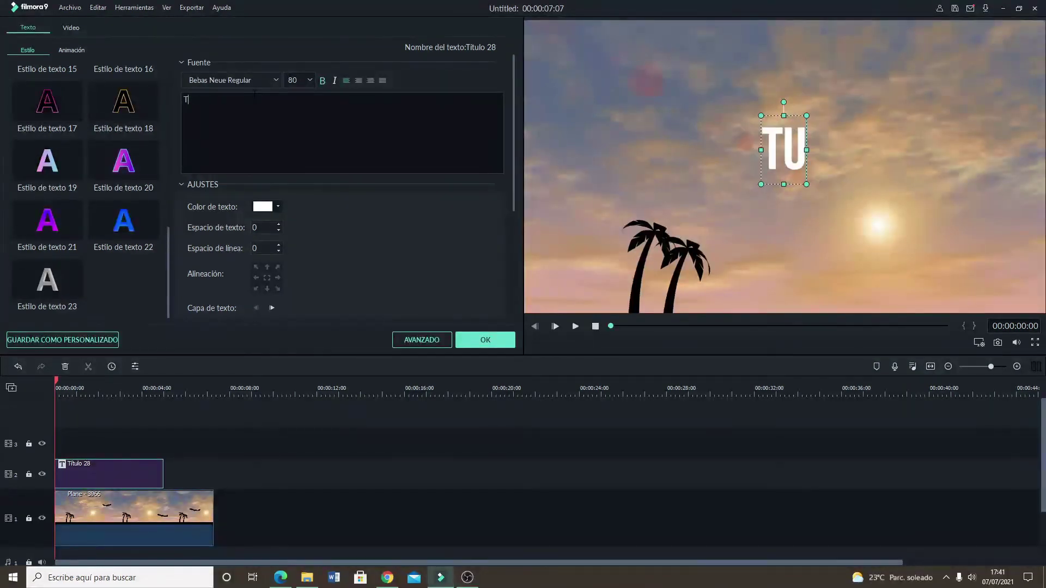
type("torial con filmora")
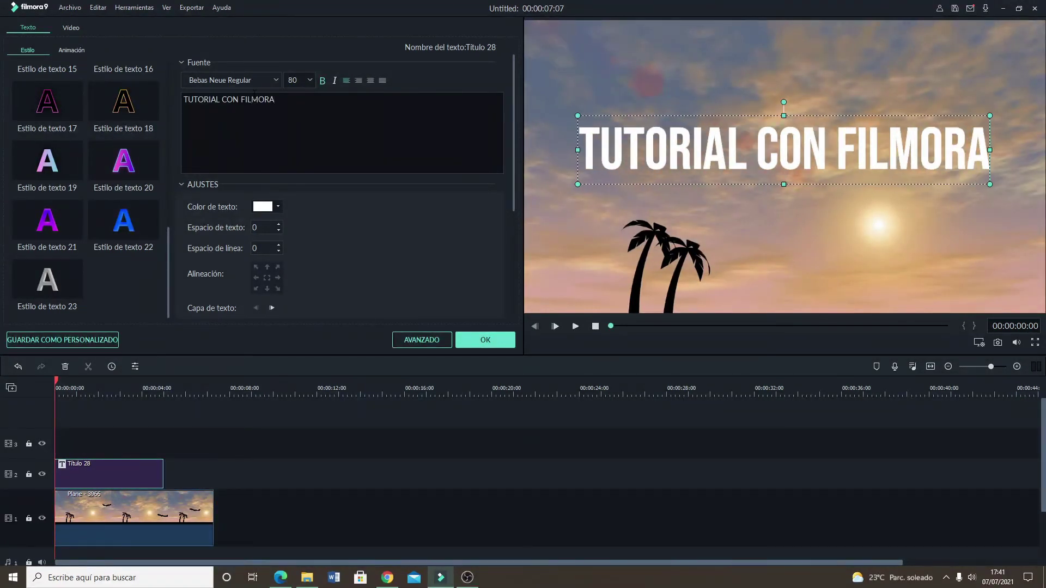
- Set the heading's font size to 100, then shrink it slightly and reposition it to fit centred within the frame
left_click(306, 81)
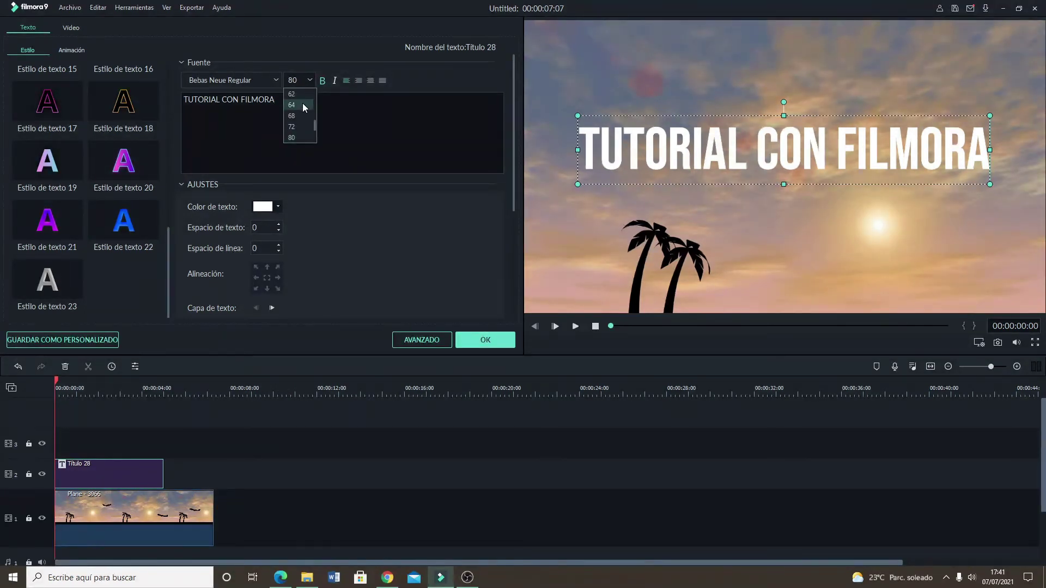
left_click(294, 138)
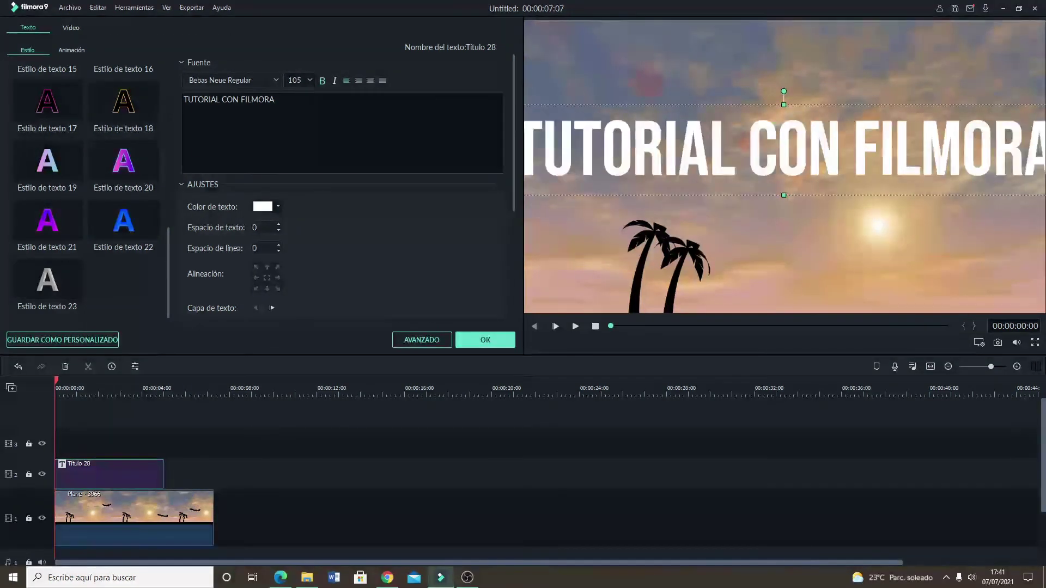
left_click(308, 82)
left_click(303, 124)
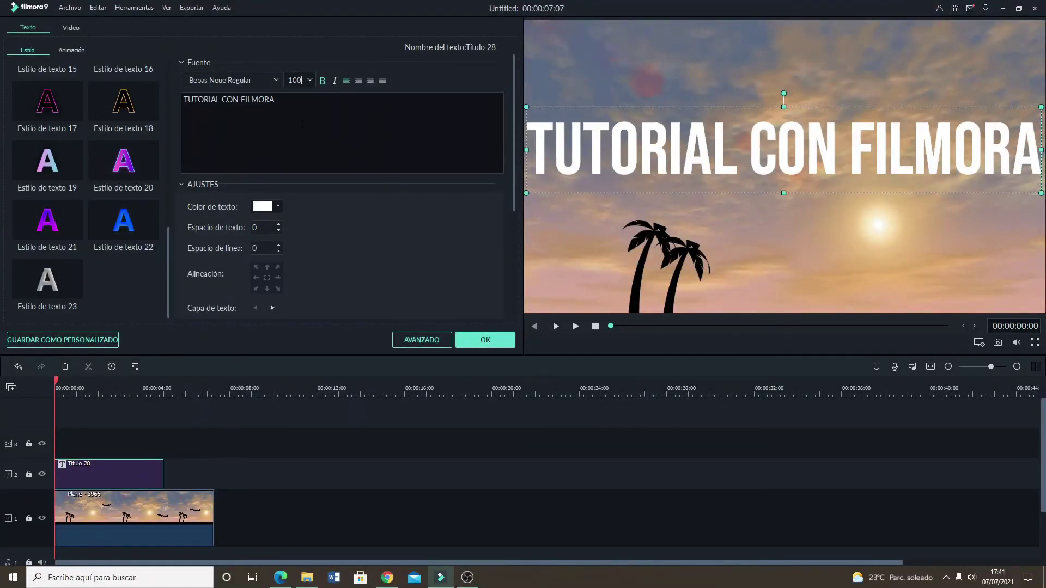
left_click_drag(527, 193, 548, 189)
left_click_drag(775, 161, 765, 164)
left_click(843, 231)
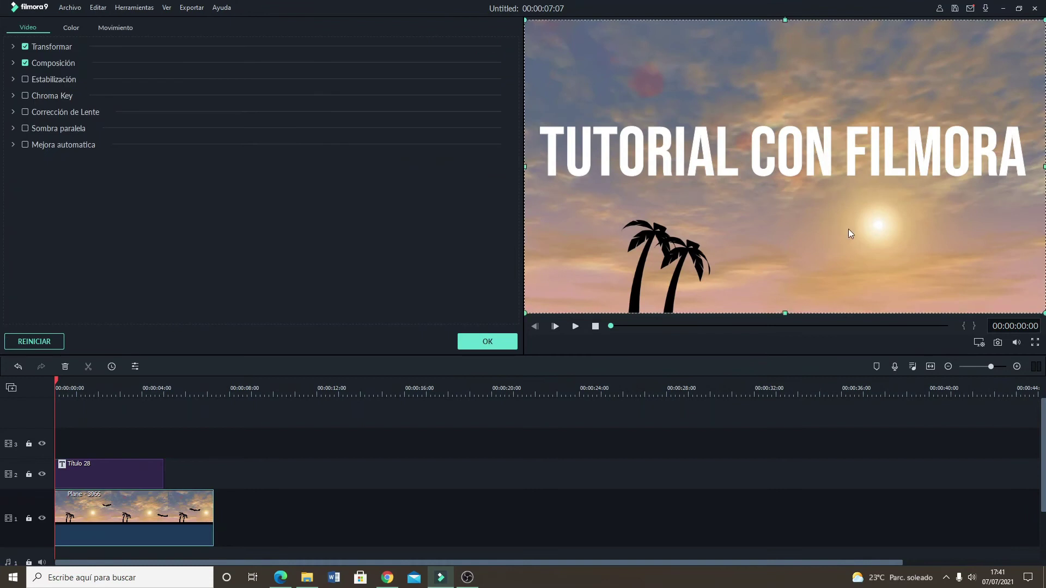
- Play the sequence and extend the title on track 2 to the end of the plane clip
left_click(576, 329)
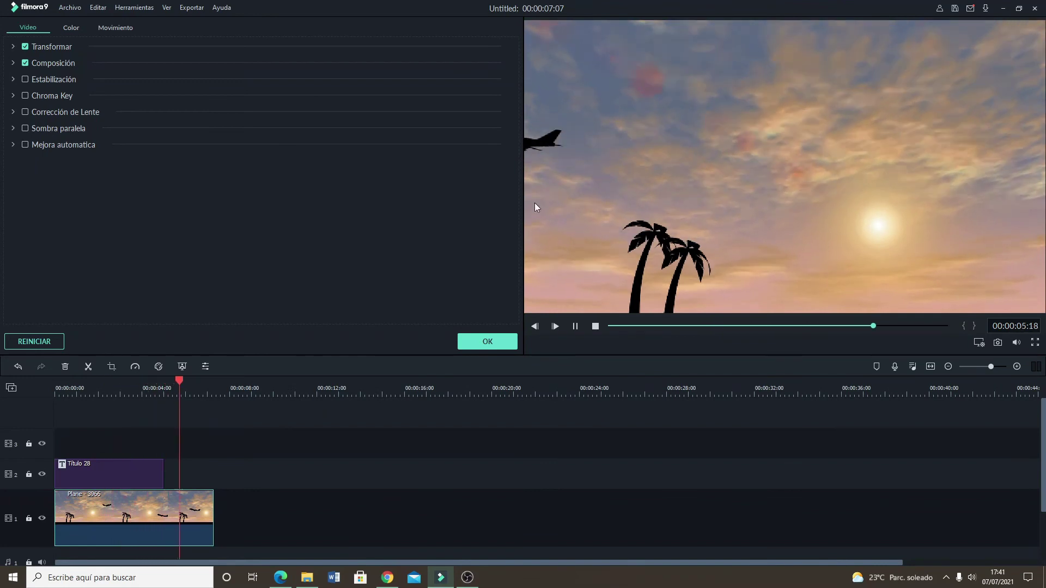
double_click(130, 471)
left_click_drag(161, 473, 212, 473)
- Set the title's blend mode to Superponer, with the playhead at 00:00:01:17 where the full text shows
left_click_drag(211, 389, 90, 380)
left_click(699, 170)
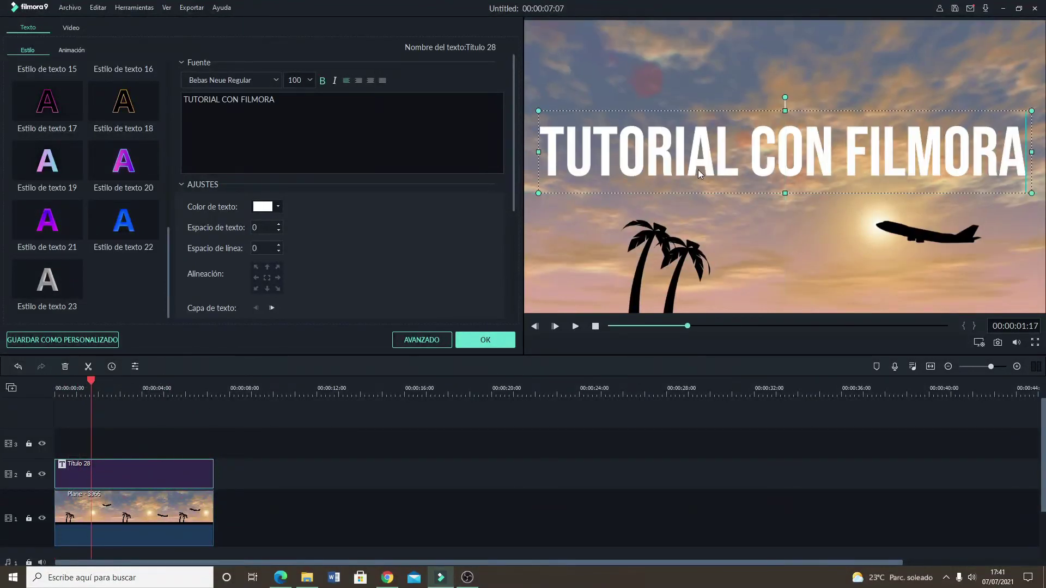
left_click(69, 30)
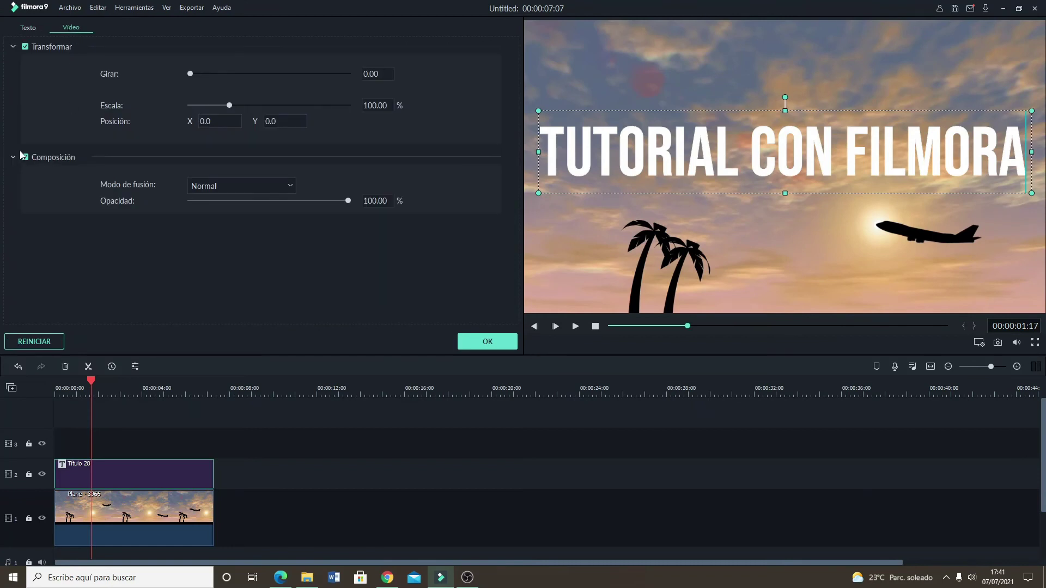
left_click(285, 188)
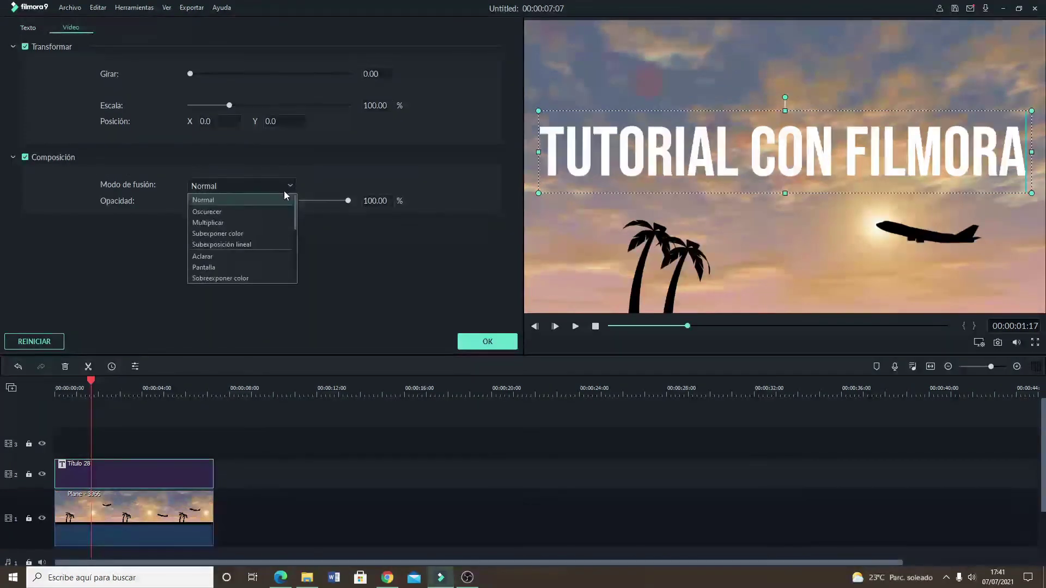
scroll(267, 232, "down", 2)
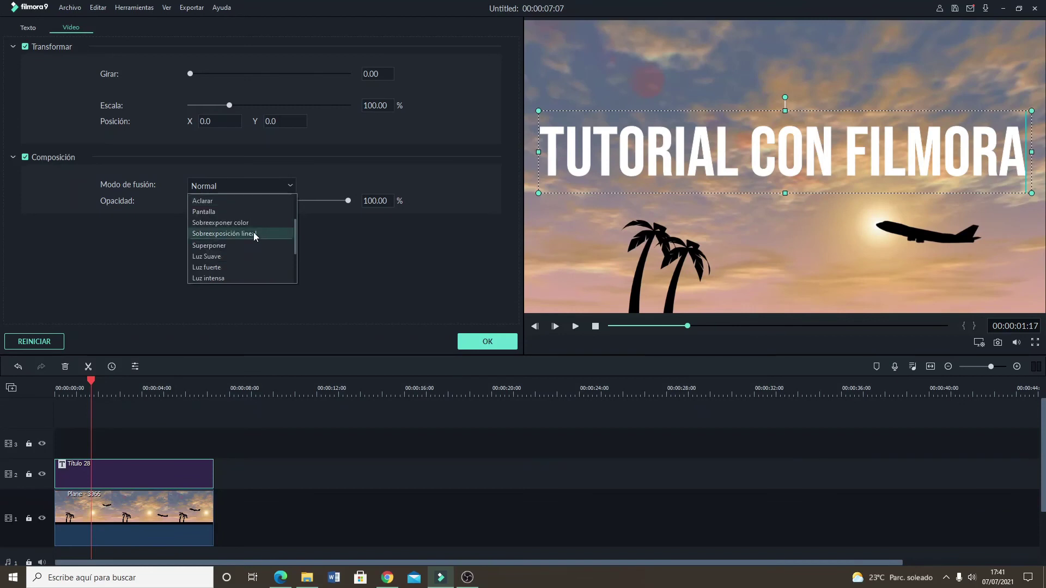
left_click(237, 246)
- Accept the title settings and play the sequence from the start to check the blended title over the sky
left_click_drag(90, 387, 55, 381)
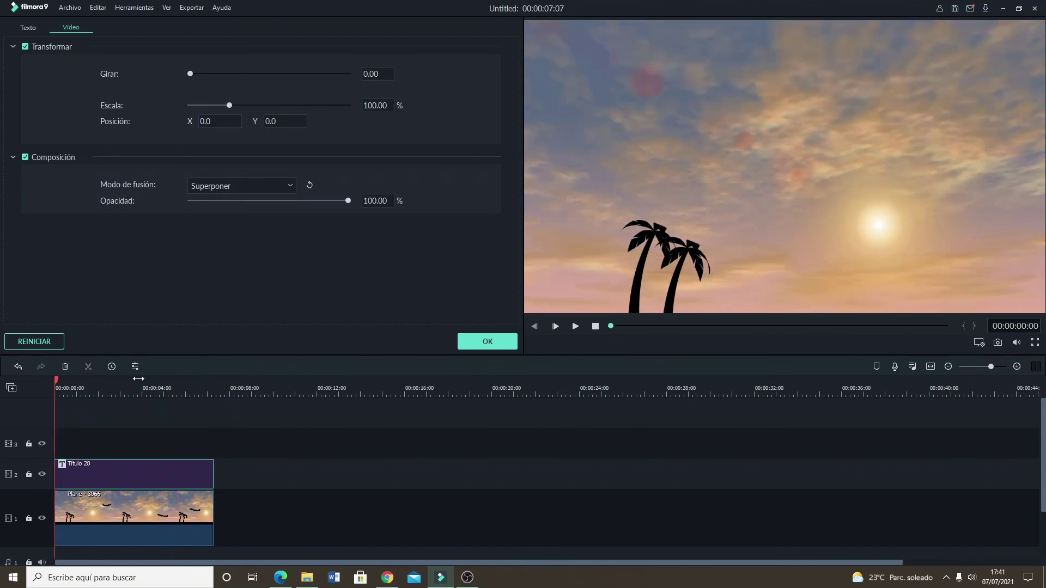
left_click(470, 346)
left_click(575, 326)
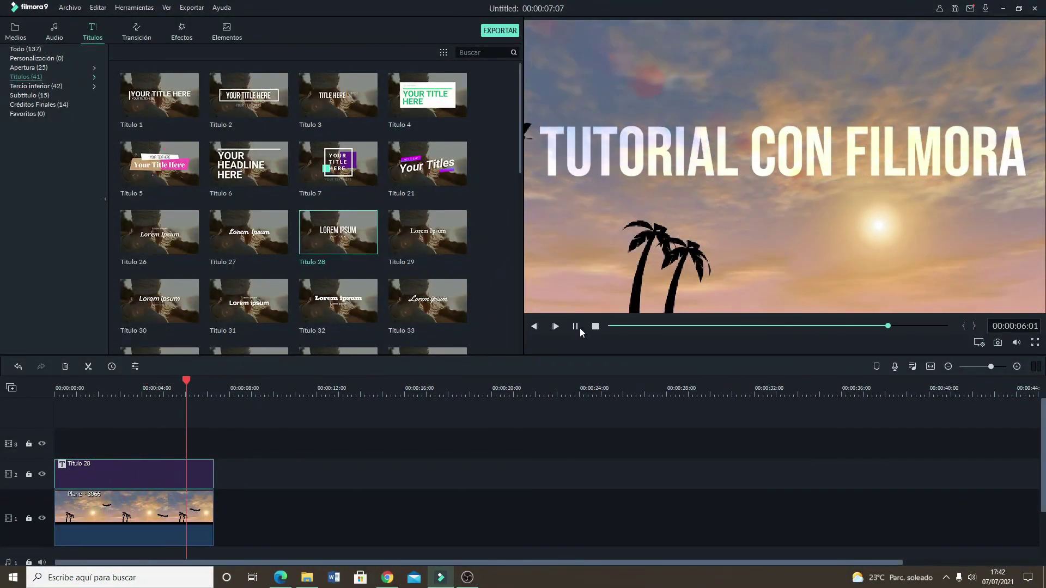
left_click(577, 328)
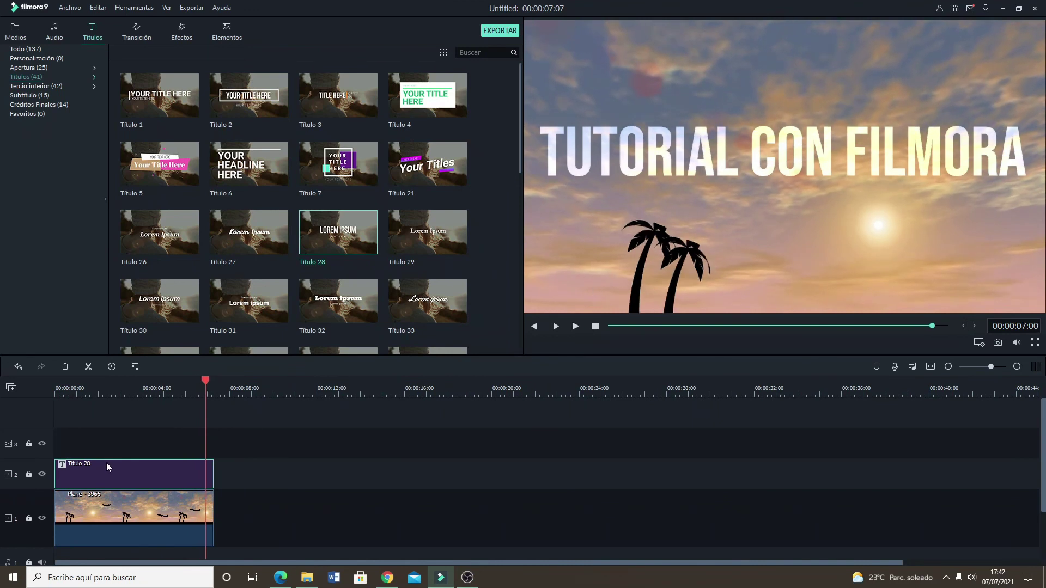
left_click_drag(208, 382, 61, 382)
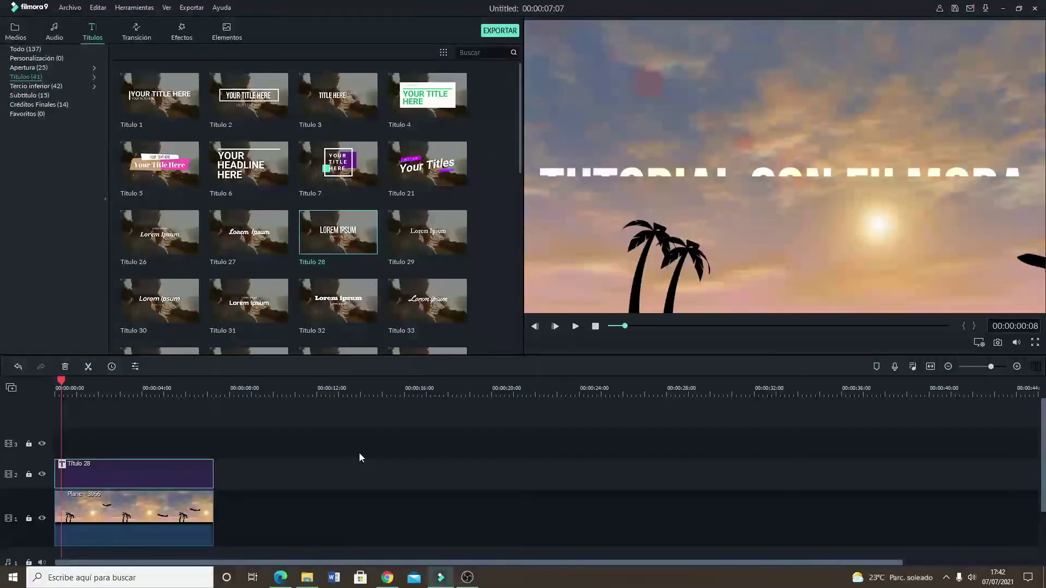